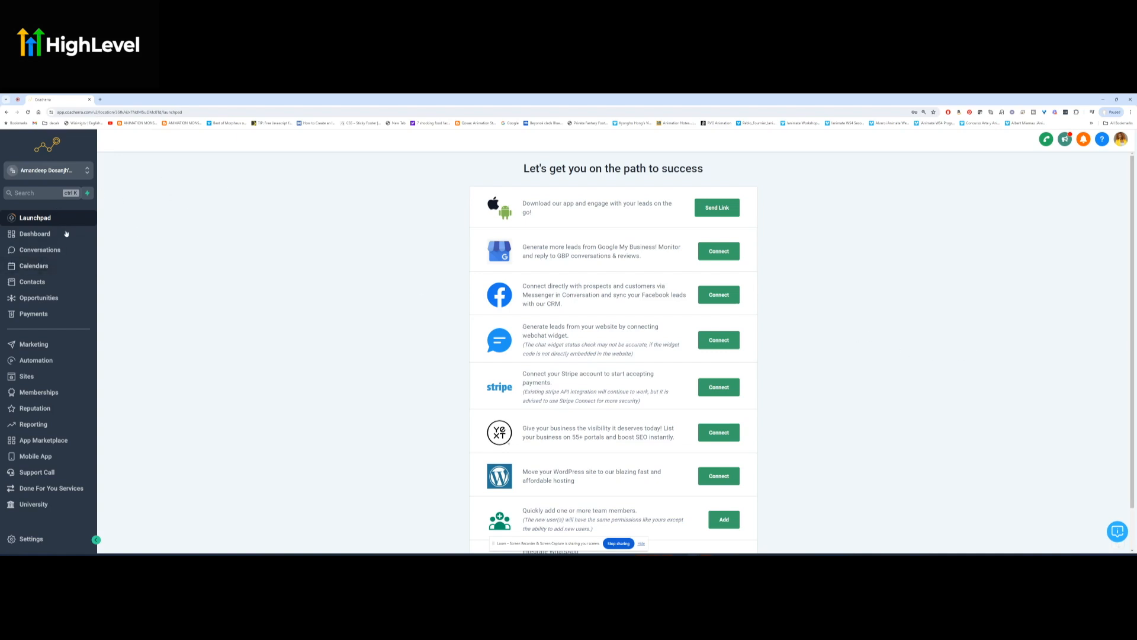
- Start a new funnel from templates in Sites and open the template library
{"action": "left_click", "coordinate": [27, 378]}
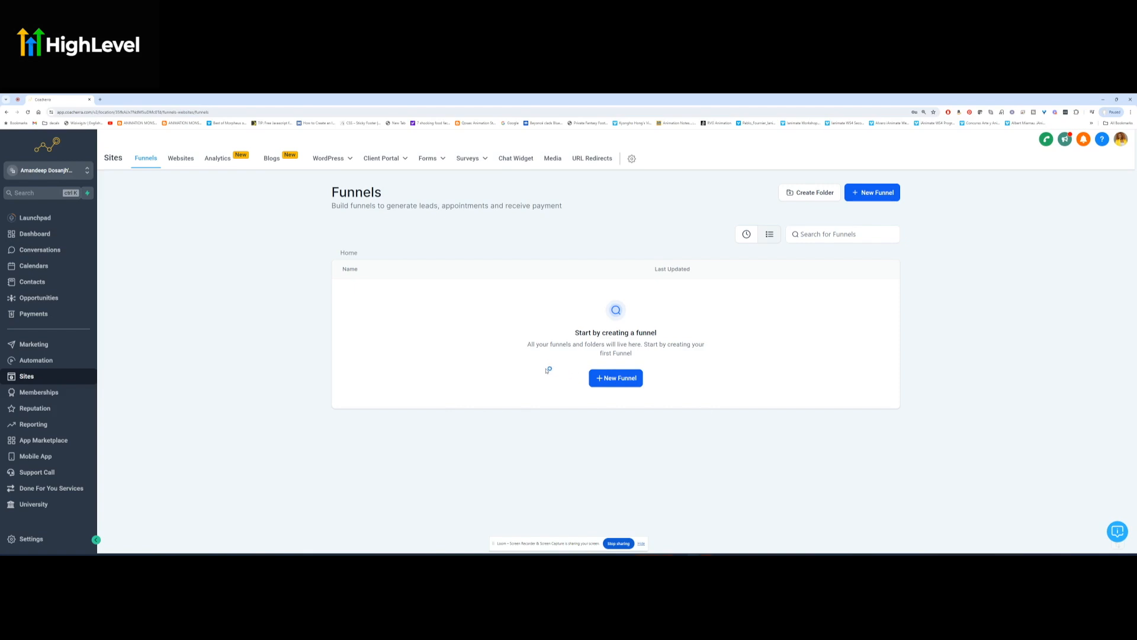
{"action": "left_click", "coordinate": [621, 381]}
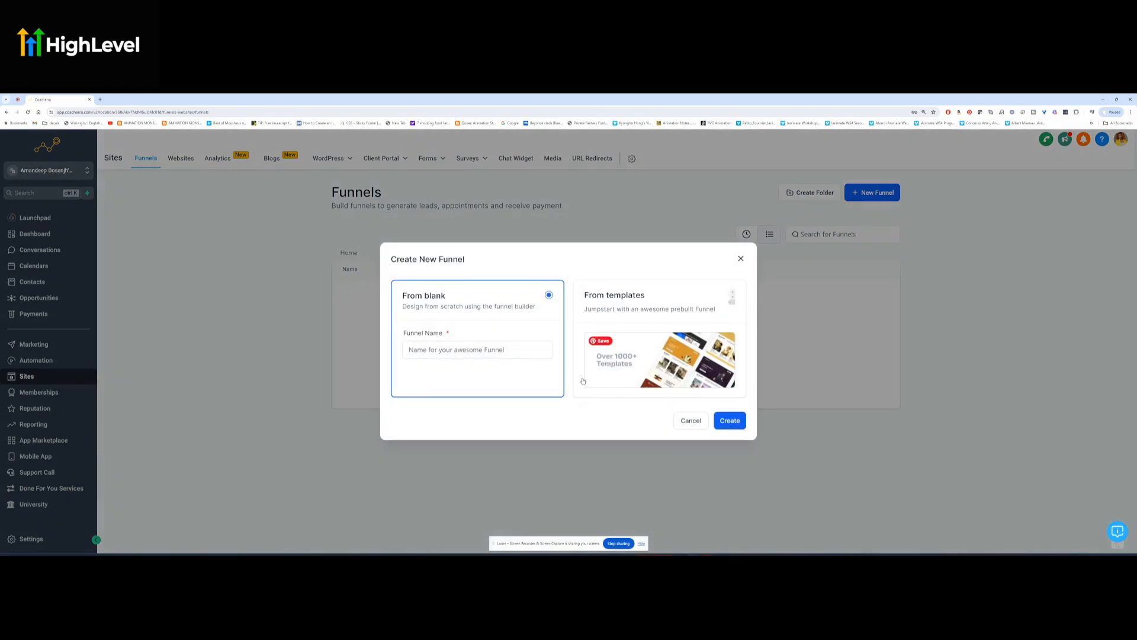
{"action": "left_click", "coordinate": [623, 368]}
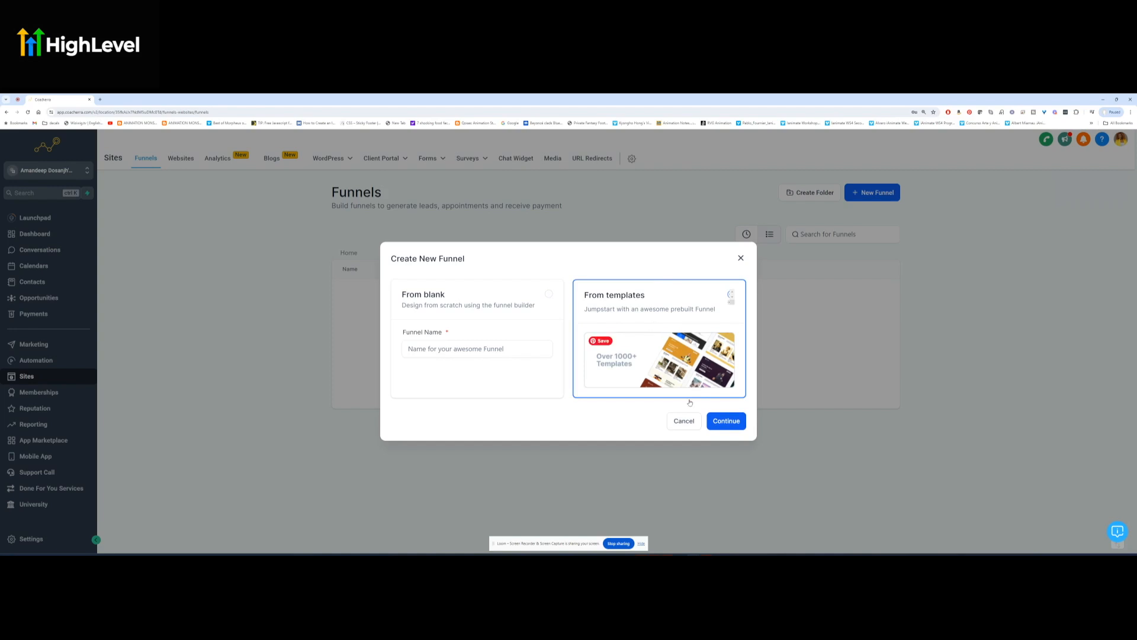
{"action": "left_click", "coordinate": [725, 421]}
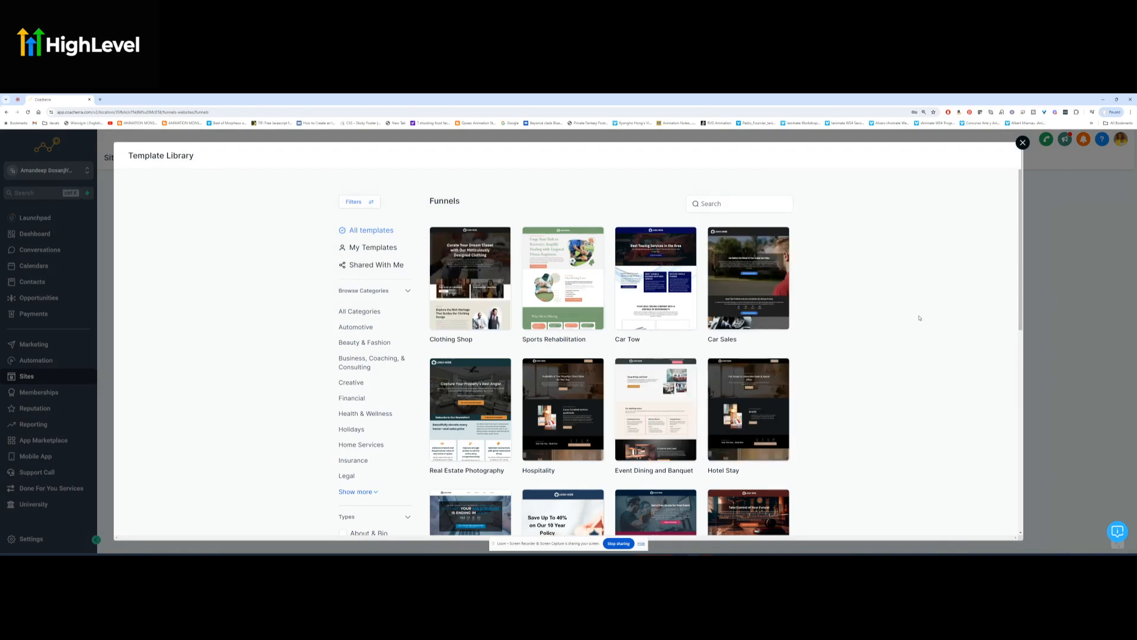
- Browse the funnel templates across all categories and load more of them
{"action": "scroll", "coordinate": [919, 317], "scroll_direction": "down", "scroll_amount": 3}
{"action": "scroll", "coordinate": [909, 318], "scroll_direction": "down", "scroll_amount": 1}
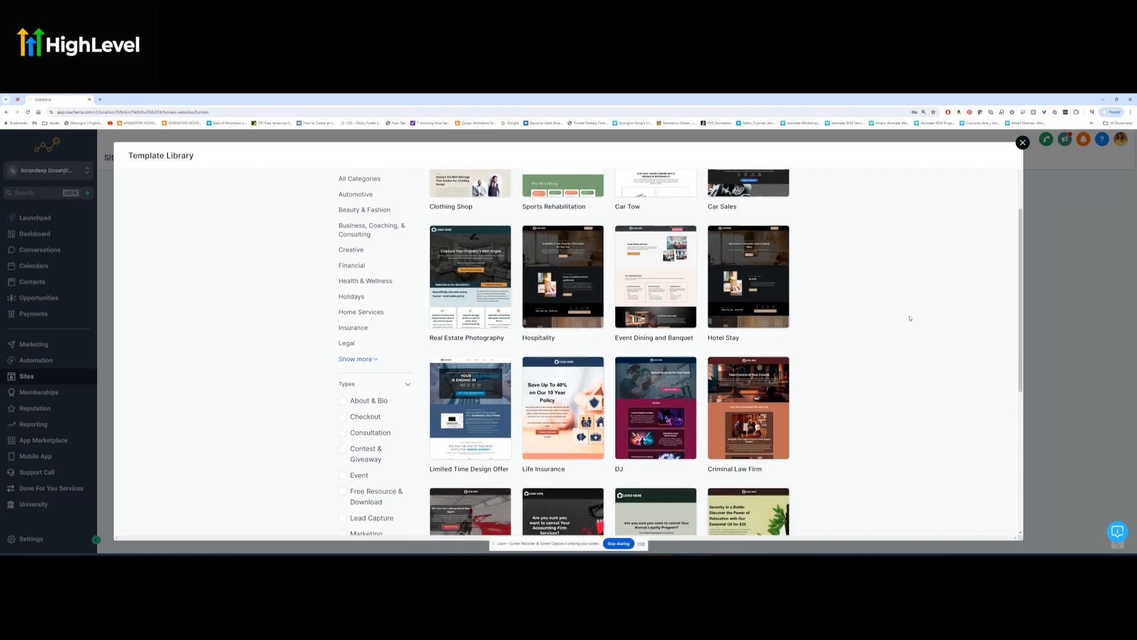
{"action": "scroll", "coordinate": [906, 320], "scroll_direction": "up", "scroll_amount": 2}
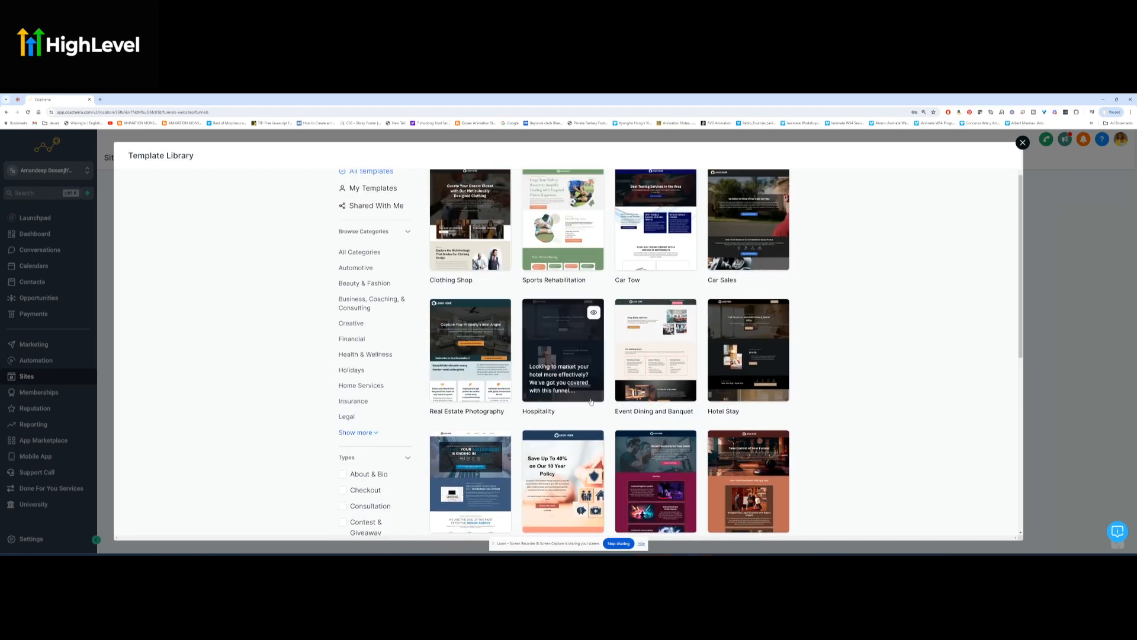
{"action": "scroll", "coordinate": [726, 401], "scroll_direction": "down", "scroll_amount": 3}
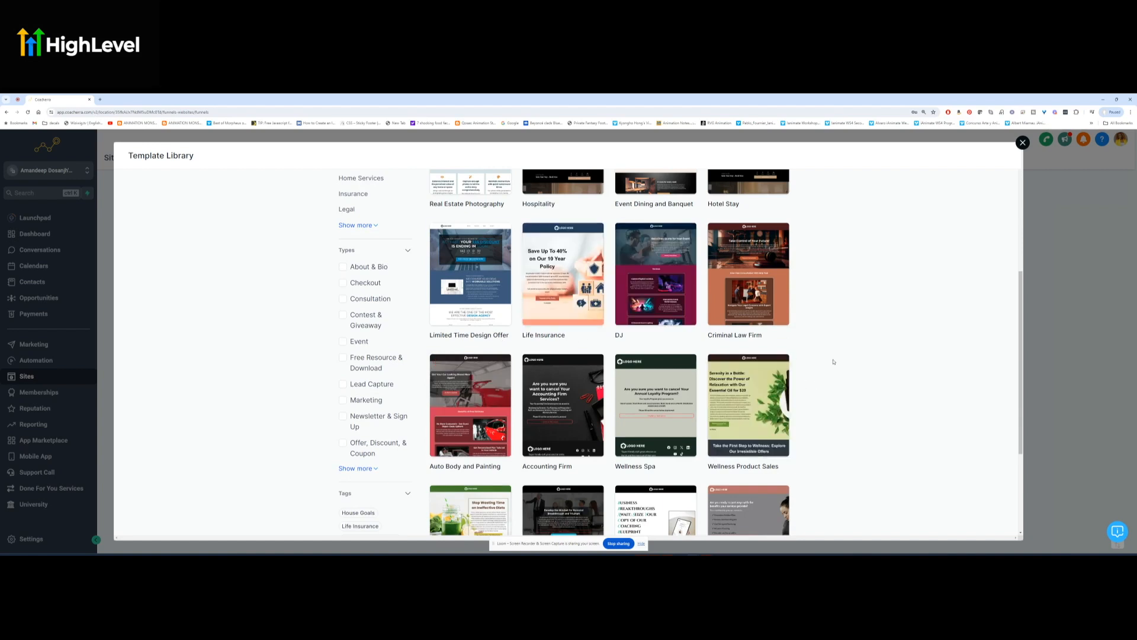
{"action": "scroll", "coordinate": [833, 358], "scroll_direction": "down", "scroll_amount": 3}
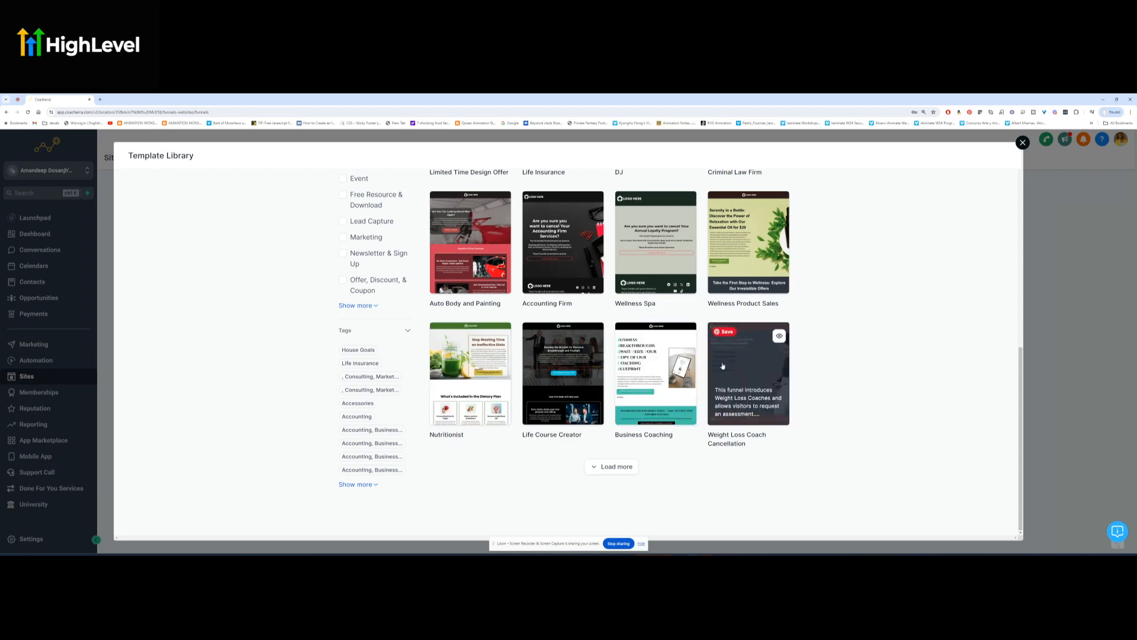
{"action": "left_click", "coordinate": [613, 466]}
{"action": "scroll", "coordinate": [835, 412], "scroll_direction": "down", "scroll_amount": 6}
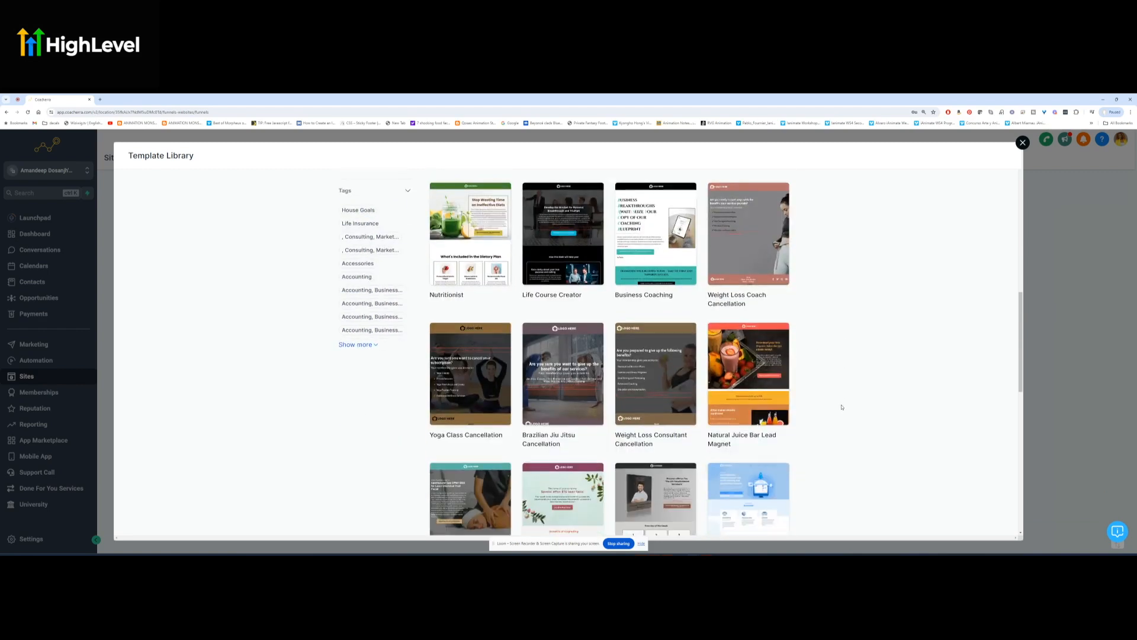
{"action": "scroll", "coordinate": [838, 411], "scroll_direction": "down", "scroll_amount": 5}
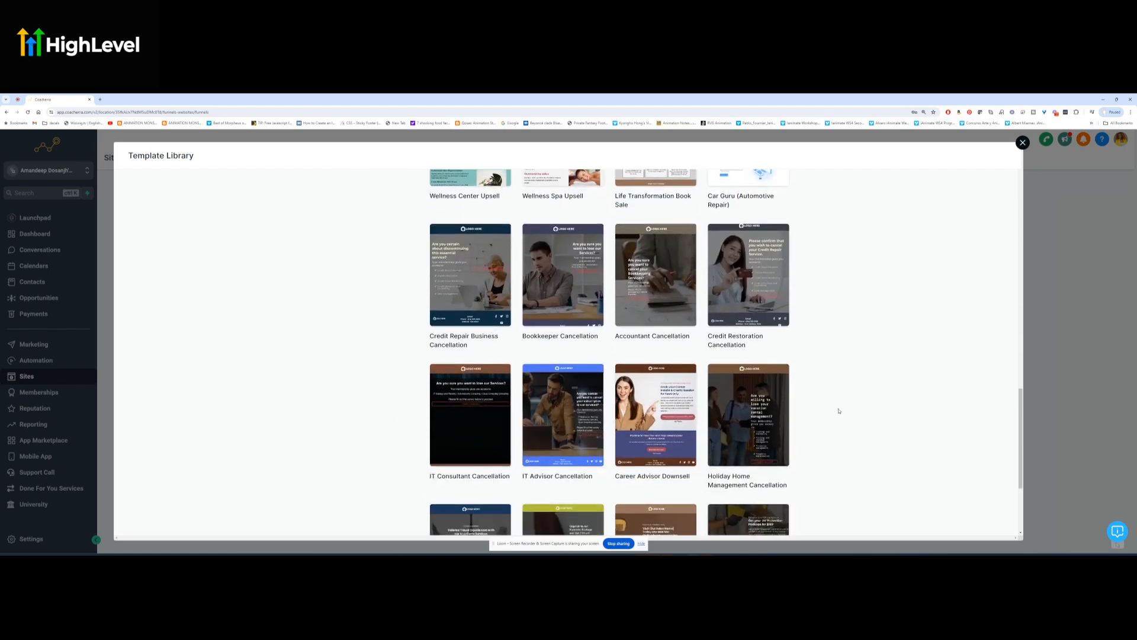
- Choose the Business Coaching template and continue with it as the new funnel
{"action": "scroll", "coordinate": [845, 405], "scroll_direction": "up", "scroll_amount": 7}
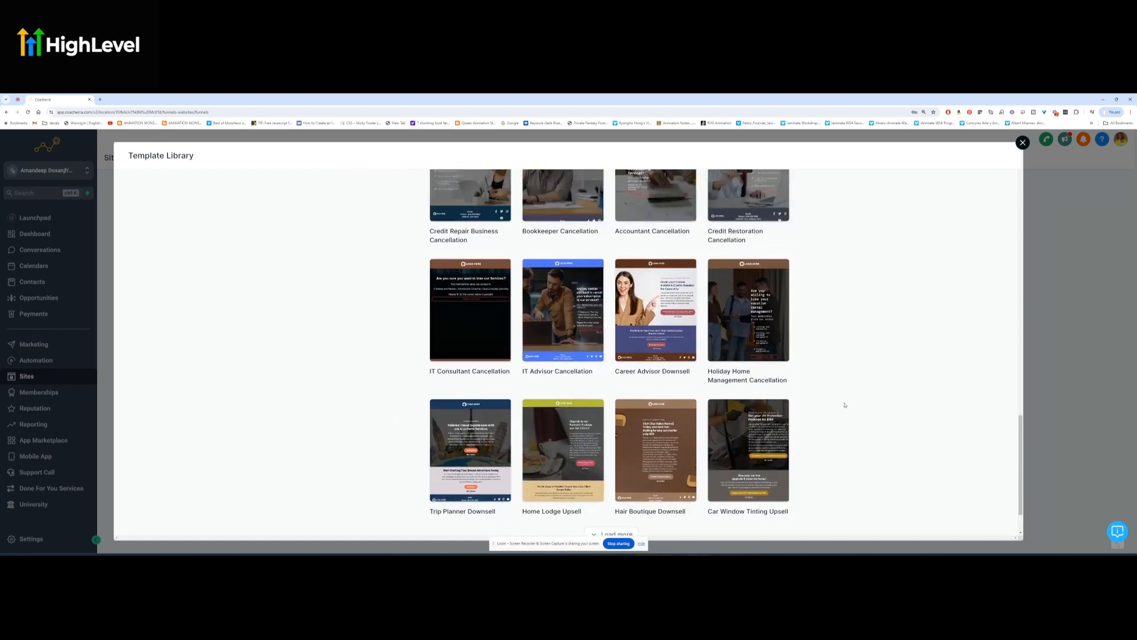
{"action": "scroll", "coordinate": [845, 405], "scroll_direction": "up", "scroll_amount": 1}
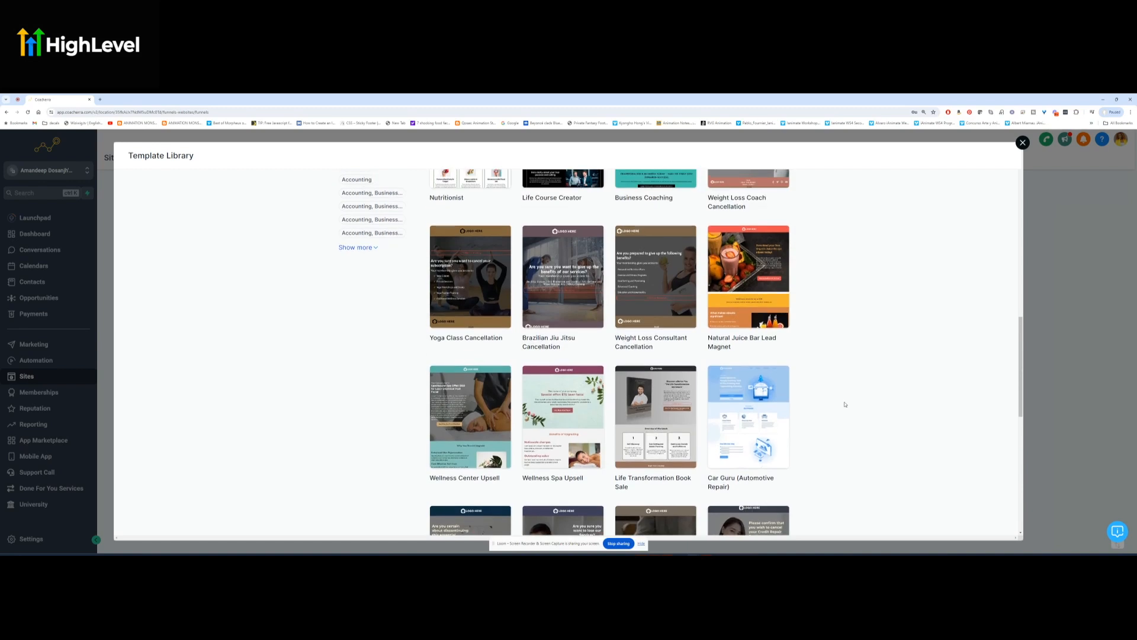
{"action": "scroll", "coordinate": [846, 401], "scroll_direction": "up", "scroll_amount": 5}
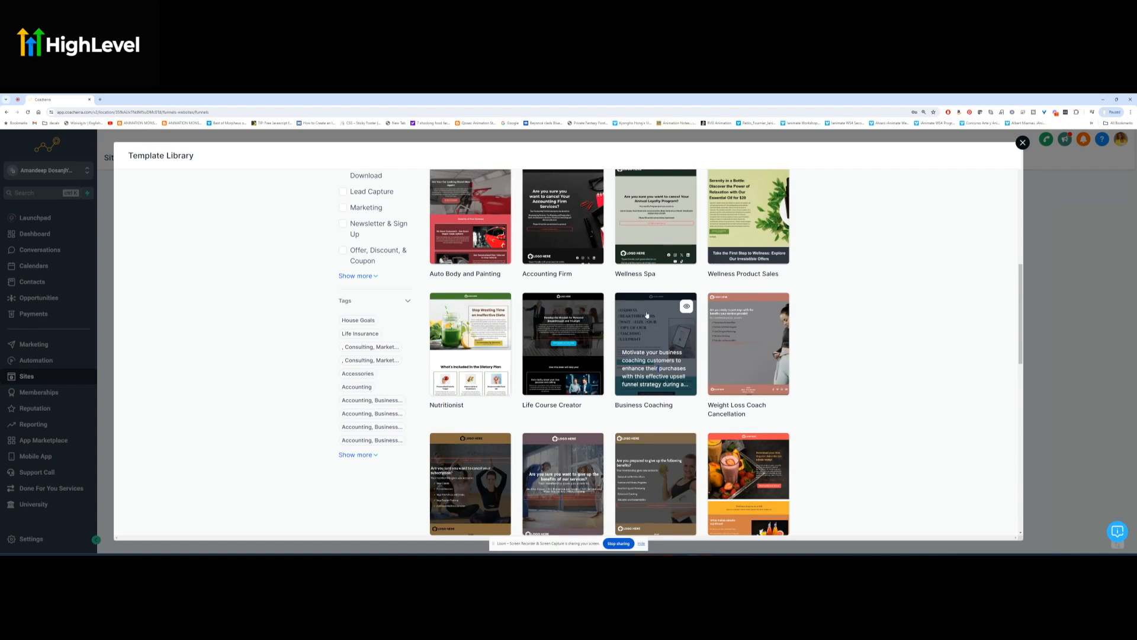
{"action": "left_click", "coordinate": [651, 342]}
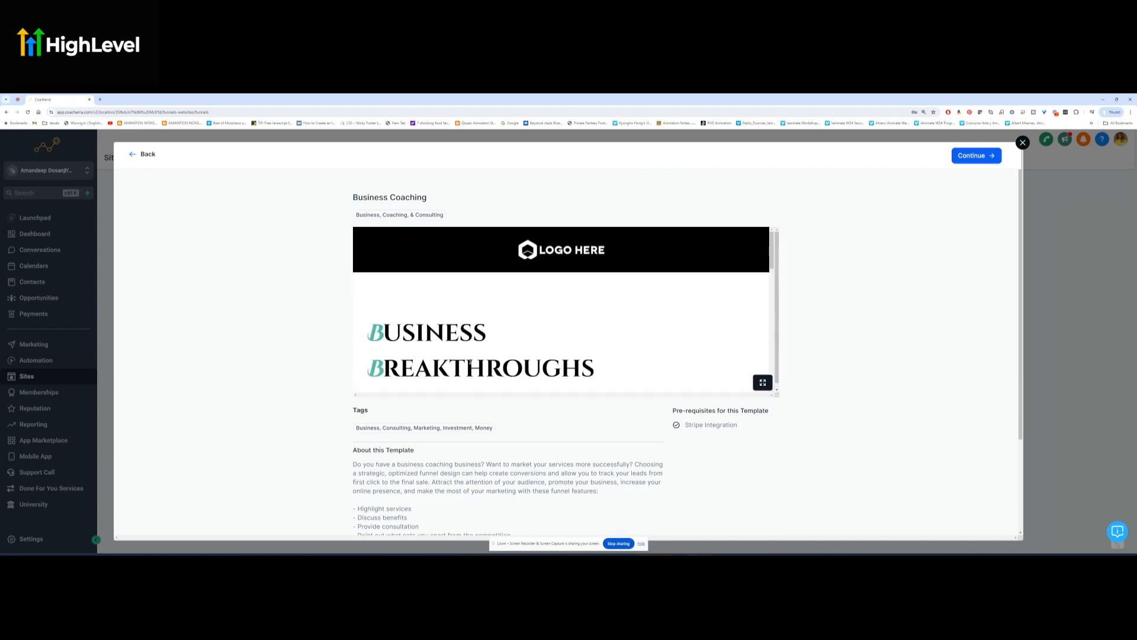
{"action": "left_click", "coordinate": [970, 159]}
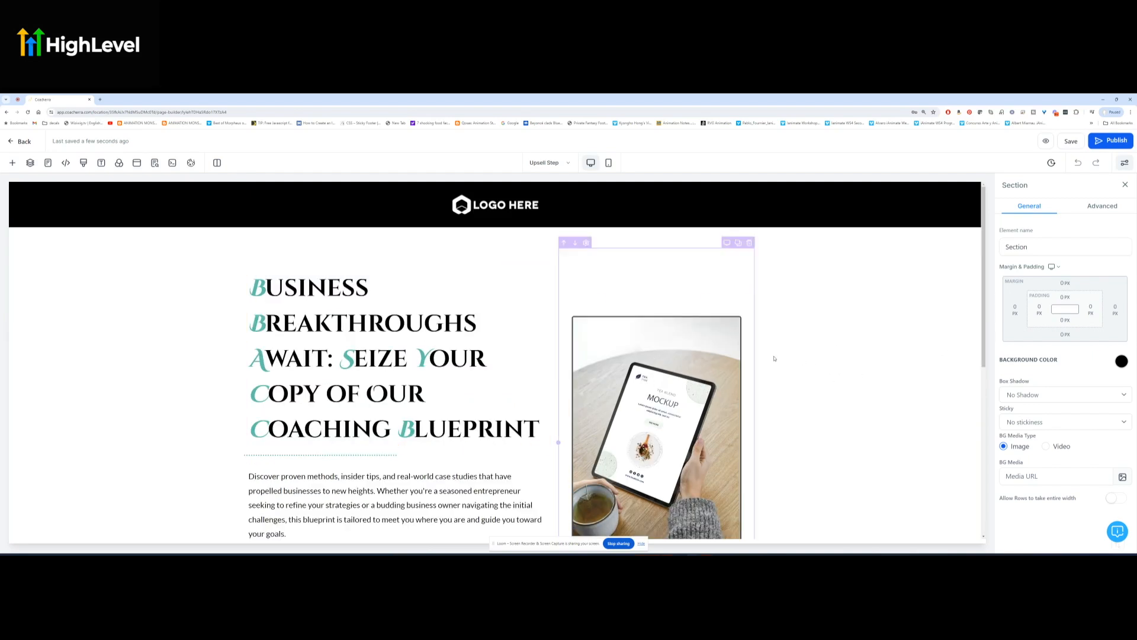
- Review the Upsell Step page from the logo header down to the footer, including its image and call-to-action buttons
{"action": "scroll", "coordinate": [802, 349], "scroll_direction": "down", "scroll_amount": 3}
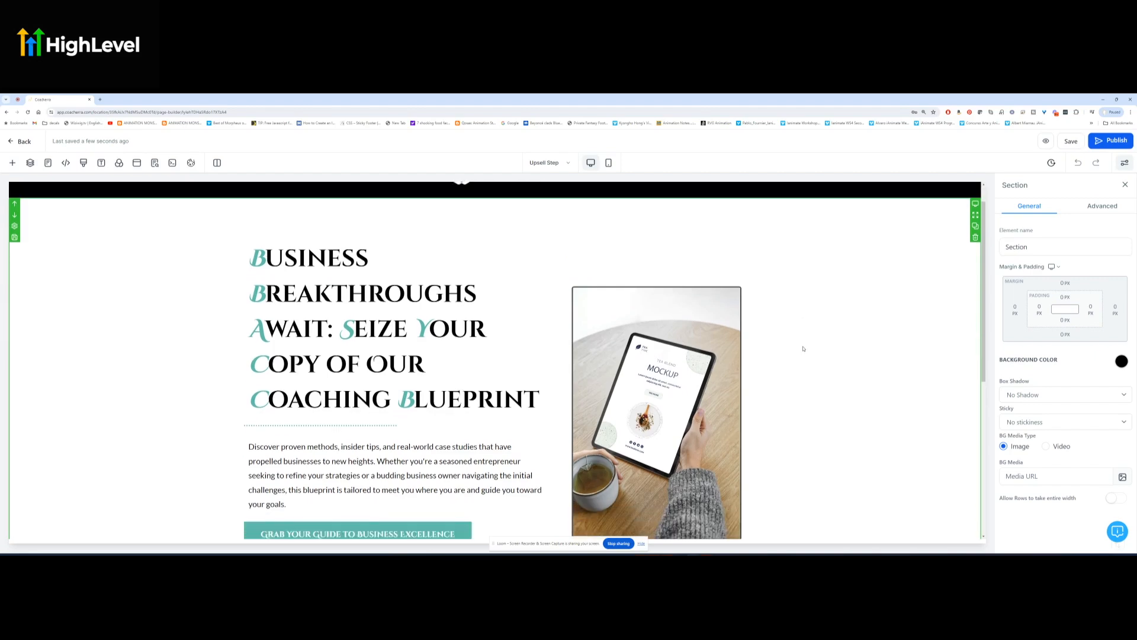
{"action": "scroll", "coordinate": [804, 347], "scroll_direction": "down", "scroll_amount": 3}
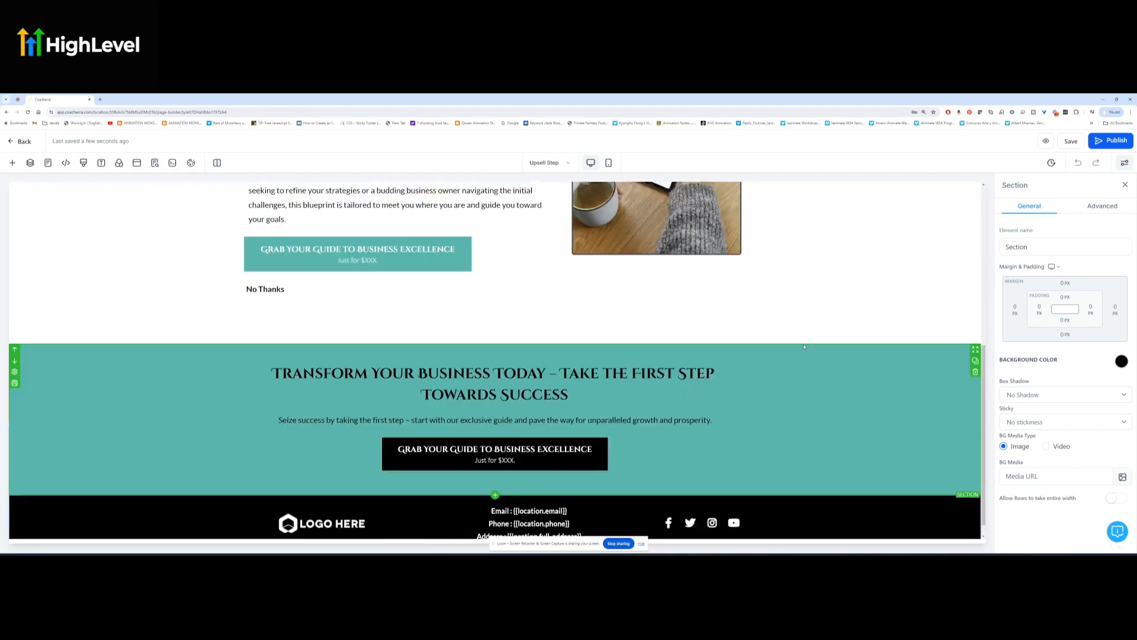
{"action": "scroll", "coordinate": [803, 347], "scroll_direction": "up", "scroll_amount": 5}
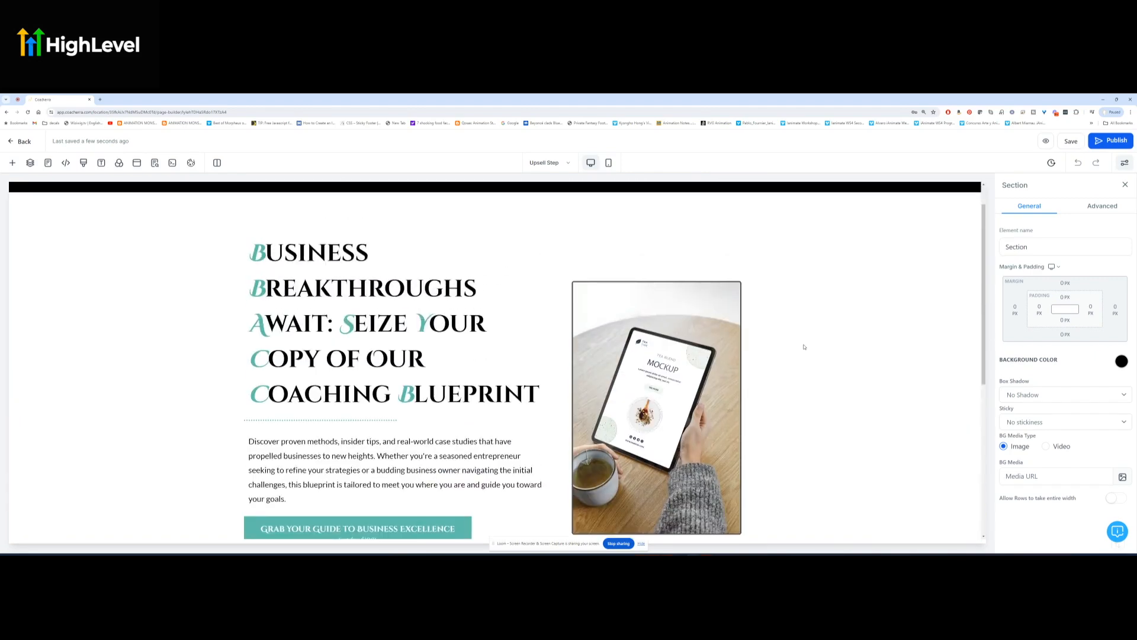
{"action": "scroll", "coordinate": [803, 346], "scroll_direction": "up", "scroll_amount": 1}
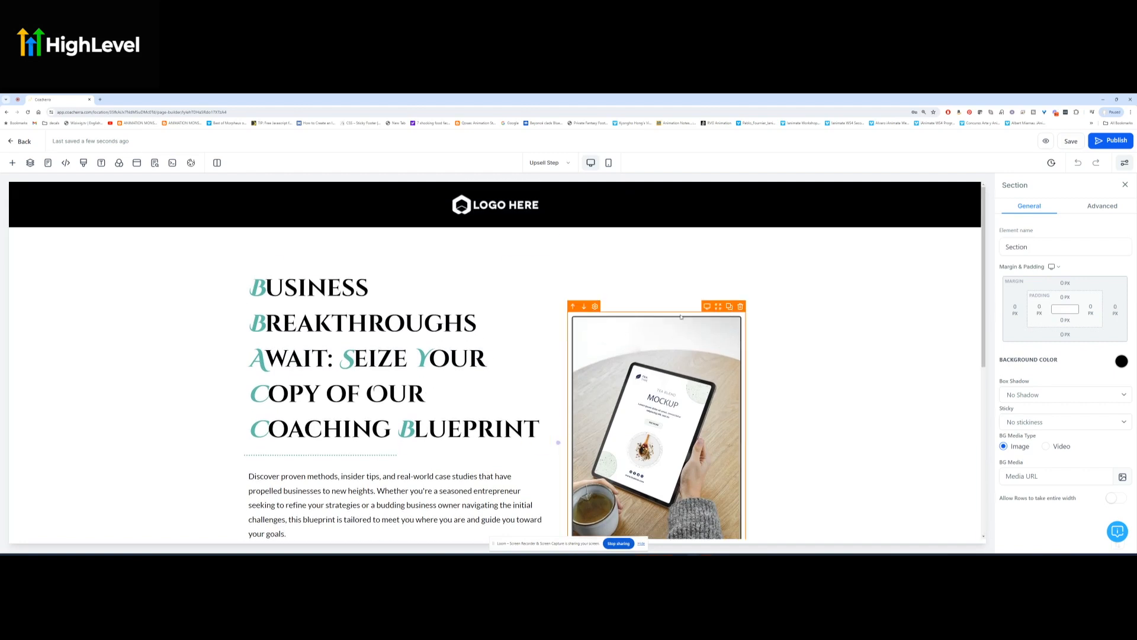
{"action": "scroll", "coordinate": [832, 370], "scroll_direction": "down", "scroll_amount": 3}
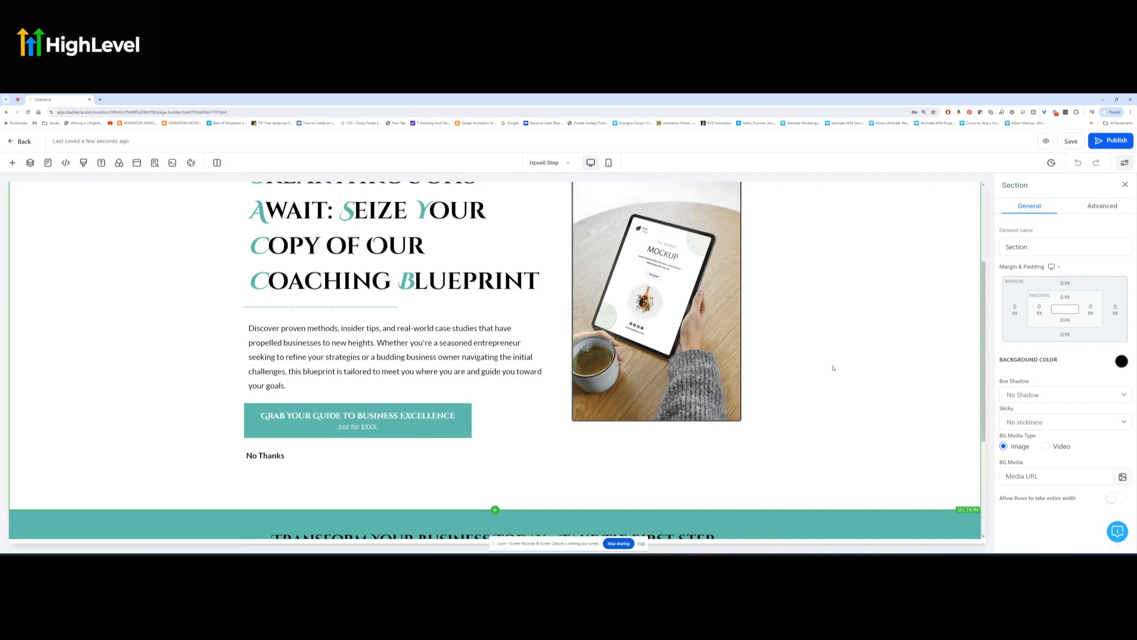
{"action": "scroll", "coordinate": [832, 368], "scroll_direction": "down", "scroll_amount": 2}
{"action": "scroll", "coordinate": [832, 368], "scroll_direction": "up", "scroll_amount": 3}
{"action": "scroll", "coordinate": [833, 368], "scroll_direction": "up", "scroll_amount": 2}
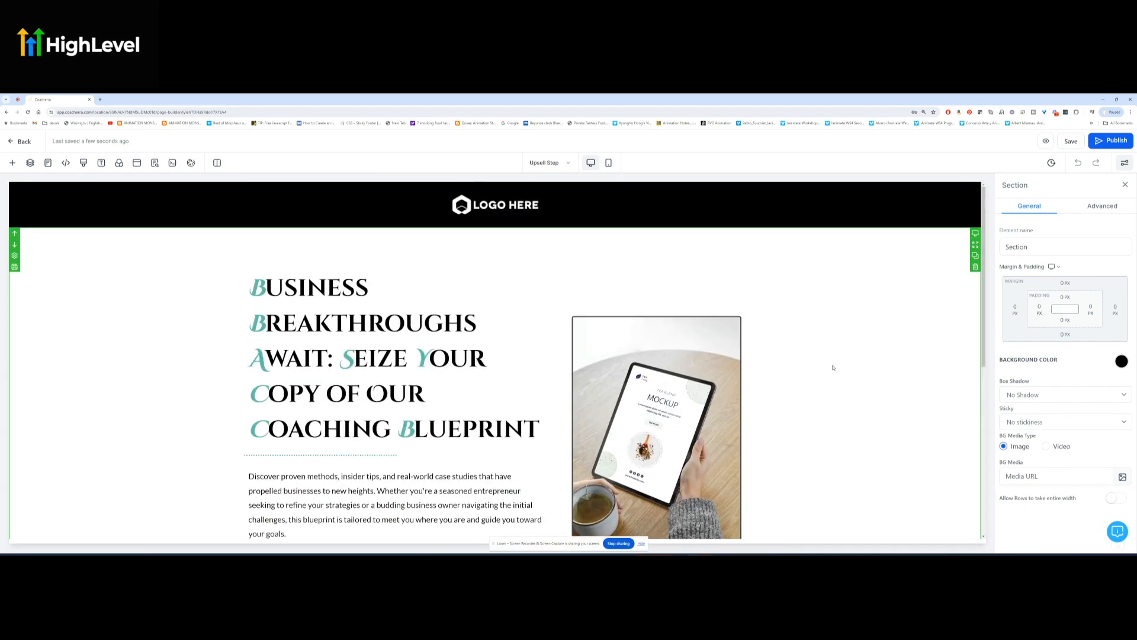
- Show the funnel's list of pages and select the section containing the main headline
{"action": "left_click", "coordinate": [567, 164]}
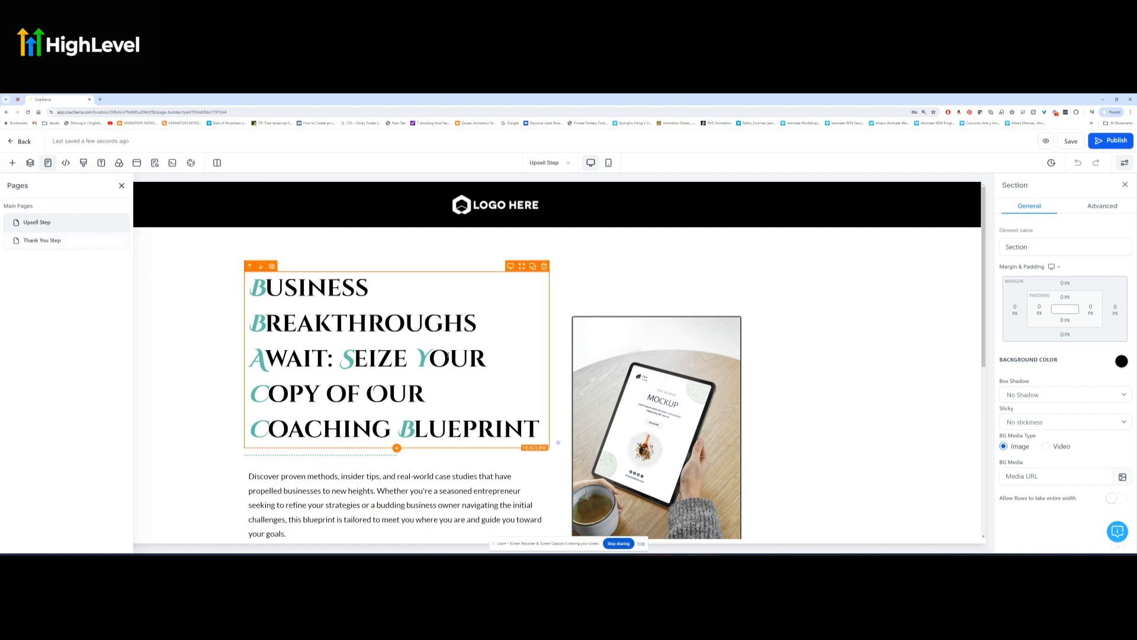
{"action": "left_click", "coordinate": [718, 312]}
{"action": "left_click", "coordinate": [786, 317]}
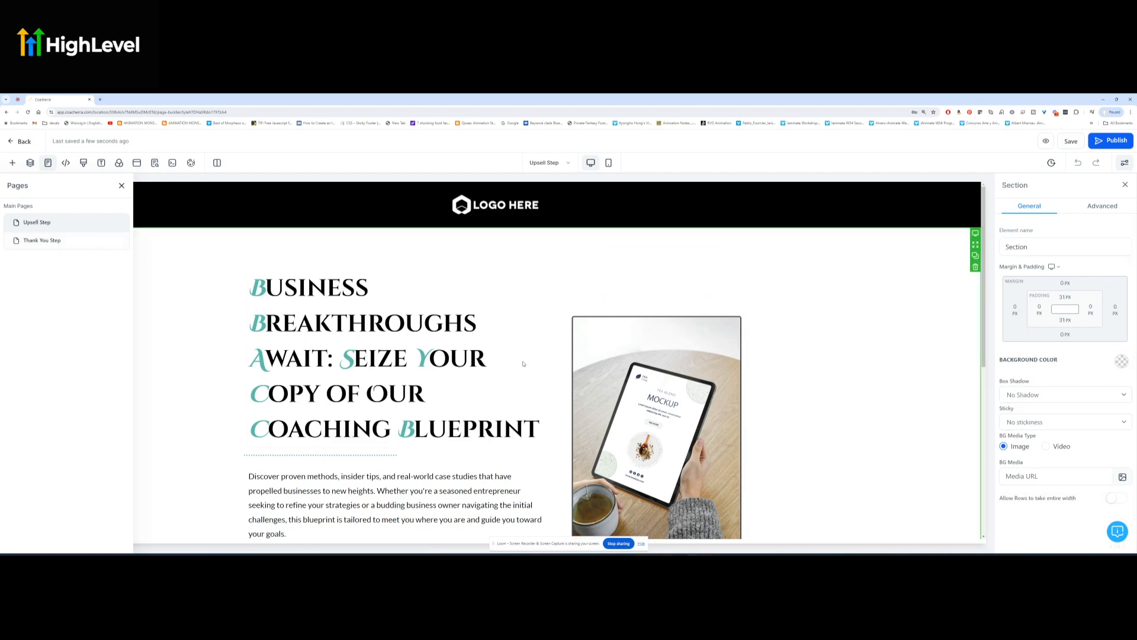
- Look through the available elements, search for "coun" and try to add a Countdown below the main headline
{"action": "scroll", "coordinate": [409, 367], "scroll_direction": "down", "scroll_amount": 2}
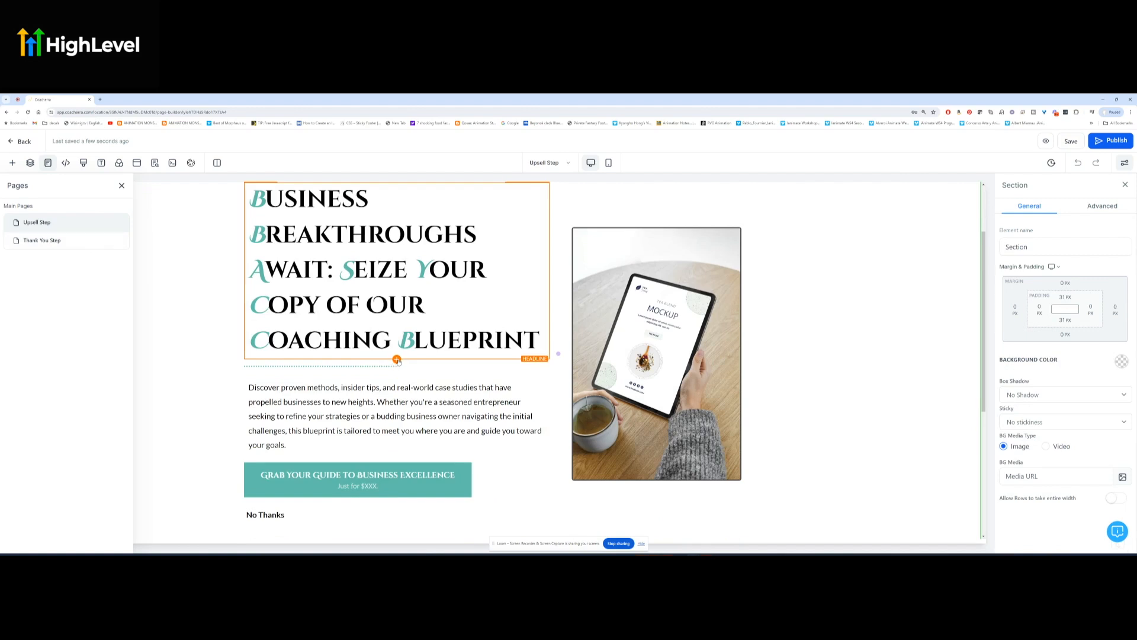
{"action": "left_click", "coordinate": [397, 359]}
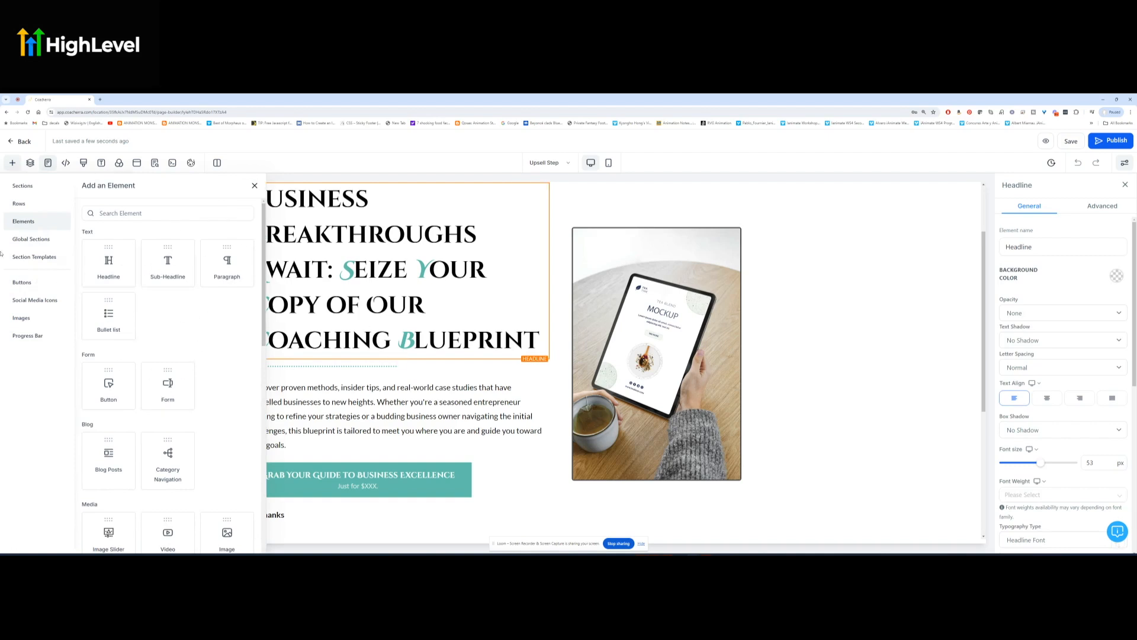
{"action": "scroll", "coordinate": [189, 393], "scroll_direction": "down", "scroll_amount": 5}
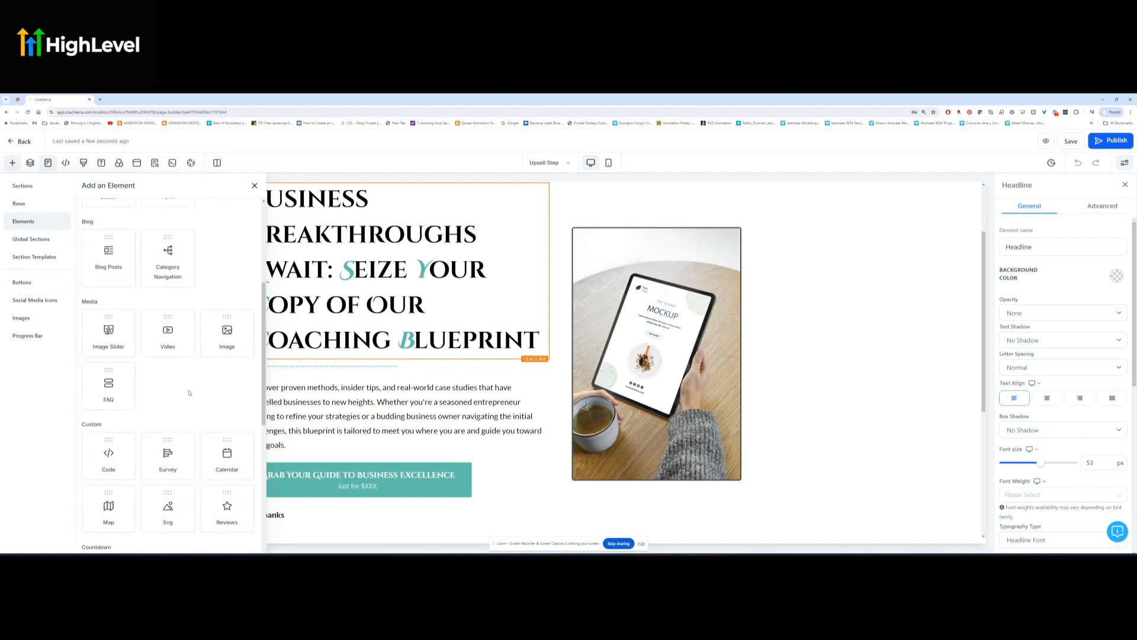
{"action": "scroll", "coordinate": [190, 393], "scroll_direction": "down", "scroll_amount": 3}
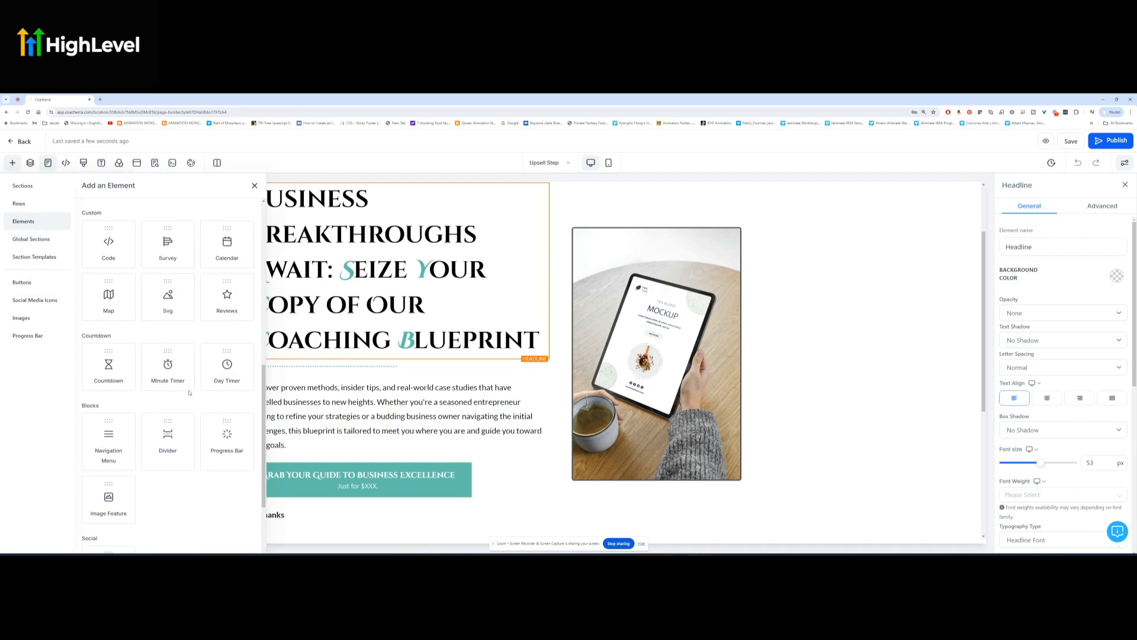
{"action": "scroll", "coordinate": [189, 392], "scroll_direction": "down", "scroll_amount": 3}
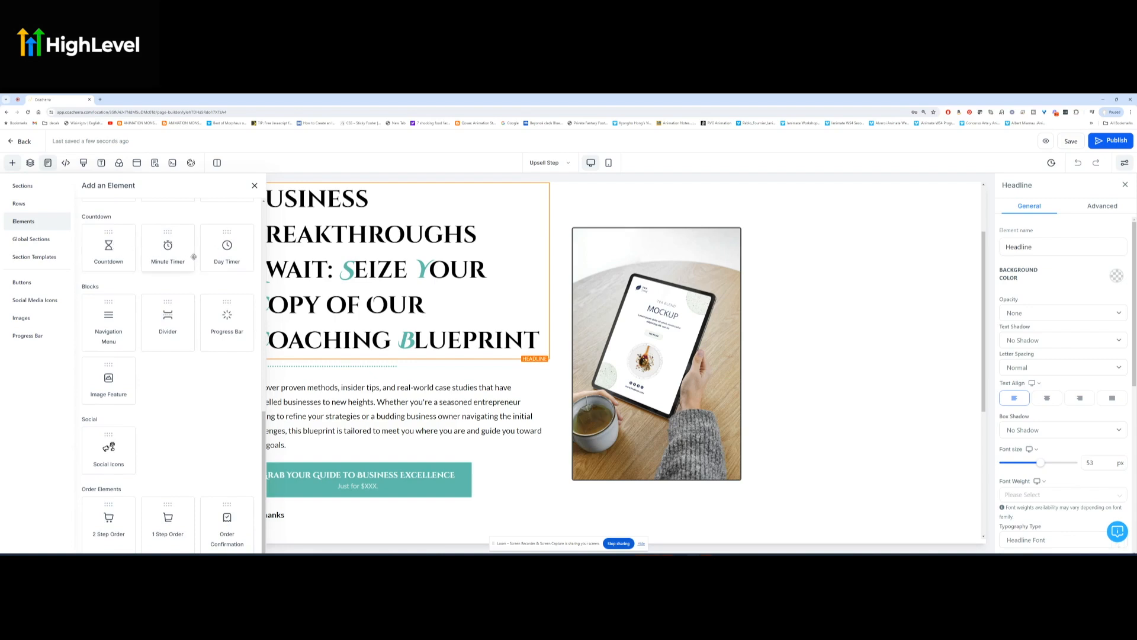
{"action": "scroll", "coordinate": [221, 307], "scroll_direction": "up", "scroll_amount": 2}
{"action": "scroll", "coordinate": [220, 307], "scroll_direction": "up", "scroll_amount": 5}
{"action": "left_click", "coordinate": [118, 212]}
{"action": "type", "text": "cou"}
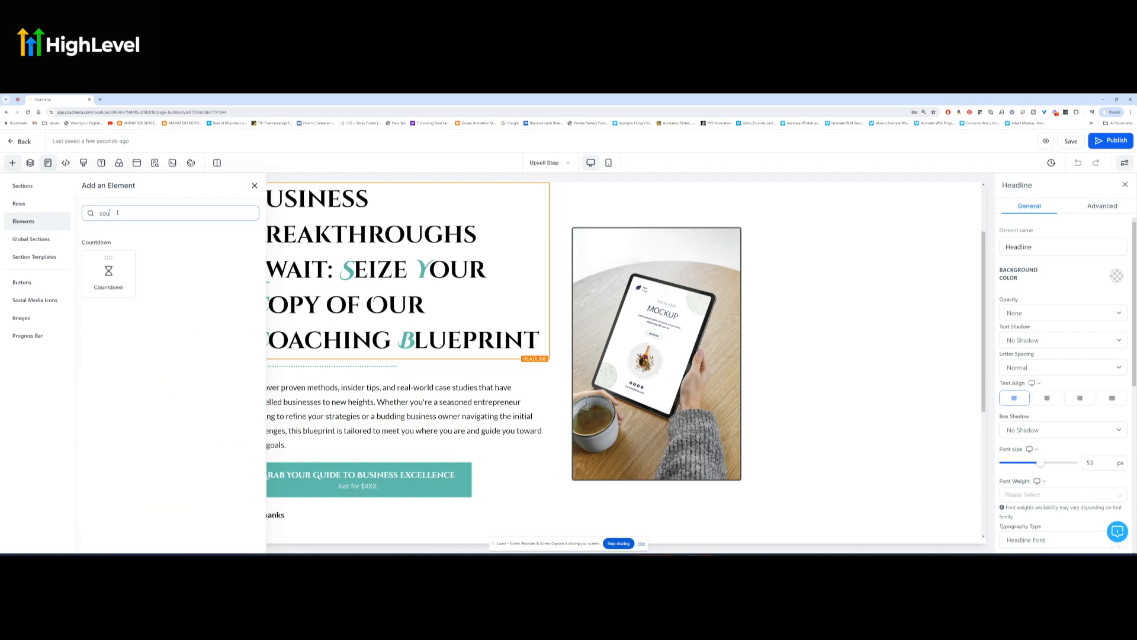
{"action": "left_click_drag", "start_coordinate": [109, 272], "coordinate": [470, 412]}
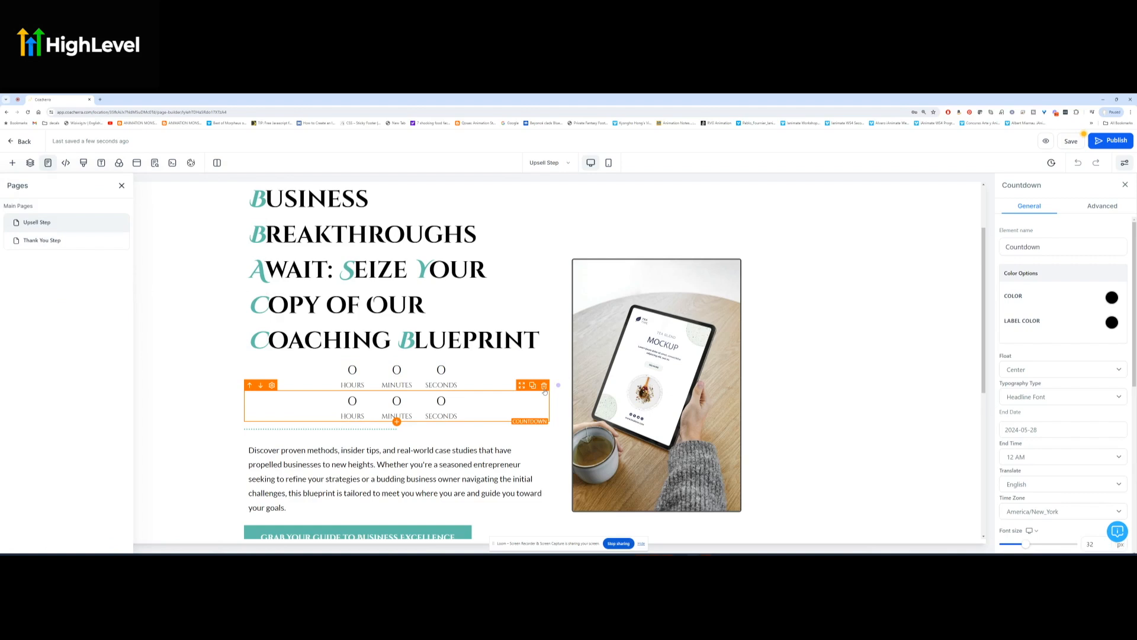
- Delete both countdown elements below the main headline
{"action": "left_click", "coordinate": [544, 386]}
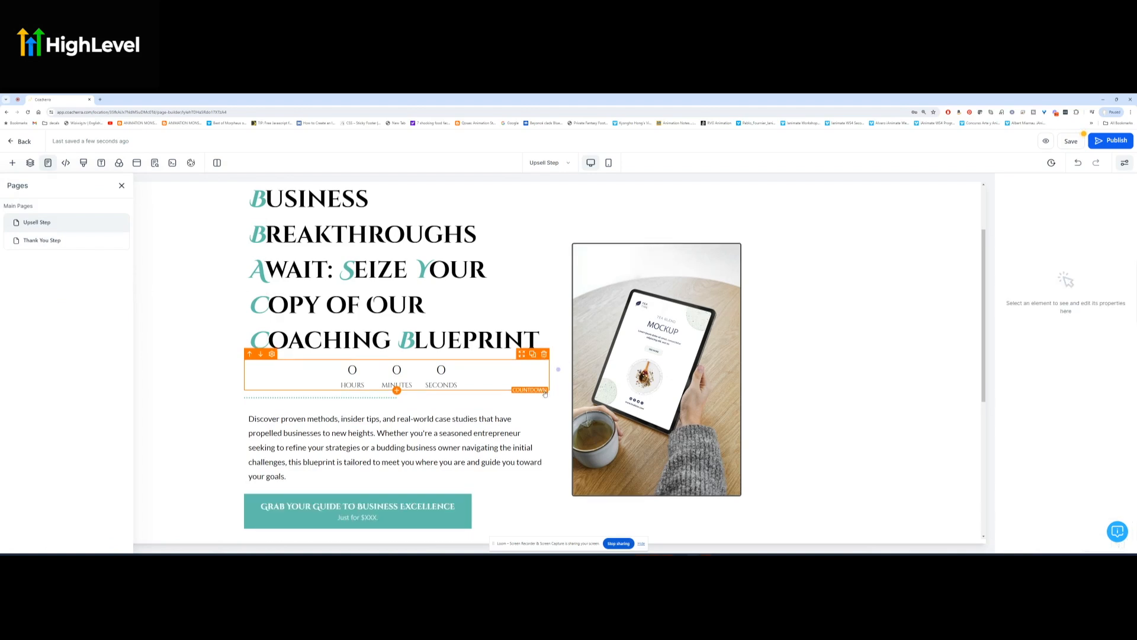
{"action": "left_click", "coordinate": [543, 354]}
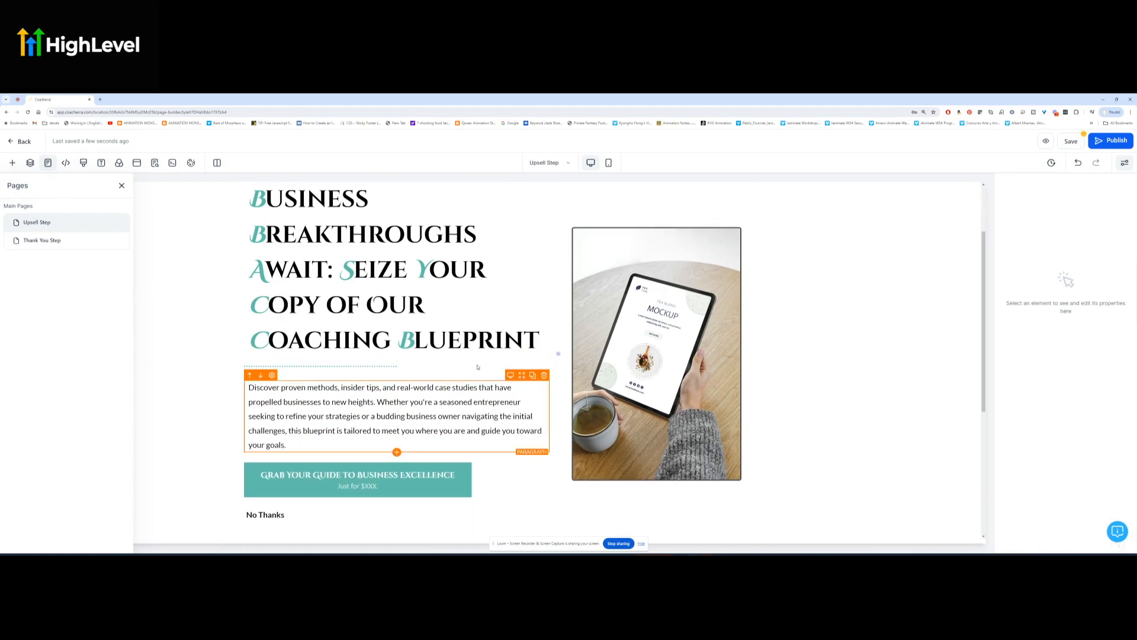
- Insert a single Countdown element between the main headline and the dotted divider
{"action": "left_click", "coordinate": [393, 363]}
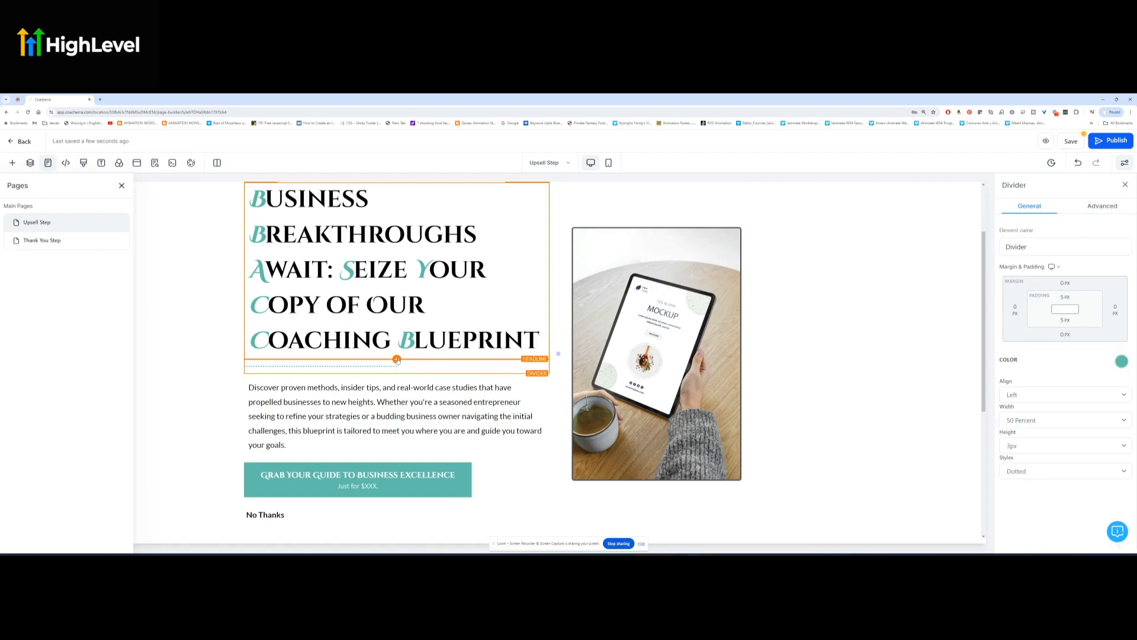
{"action": "left_click", "coordinate": [396, 360]}
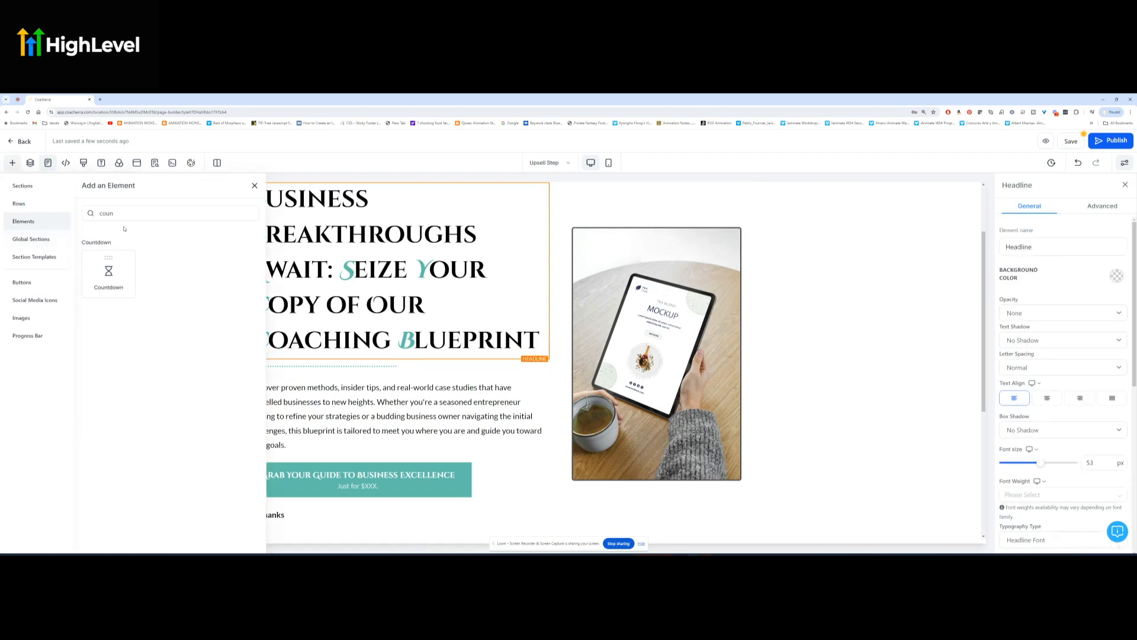
{"action": "left_click", "coordinate": [109, 270]}
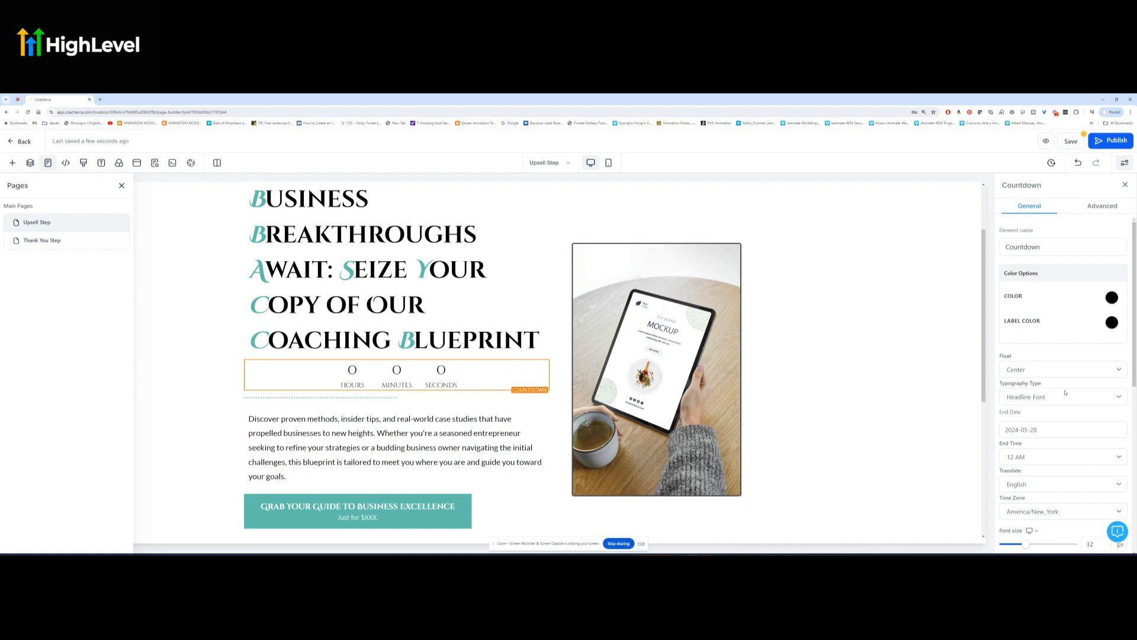
- Set the countdown's end date to 2024-05-31
{"action": "scroll", "coordinate": [1065, 392], "scroll_direction": "down", "scroll_amount": 2}
{"action": "scroll", "coordinate": [1064, 392], "scroll_direction": "up", "scroll_amount": 2}
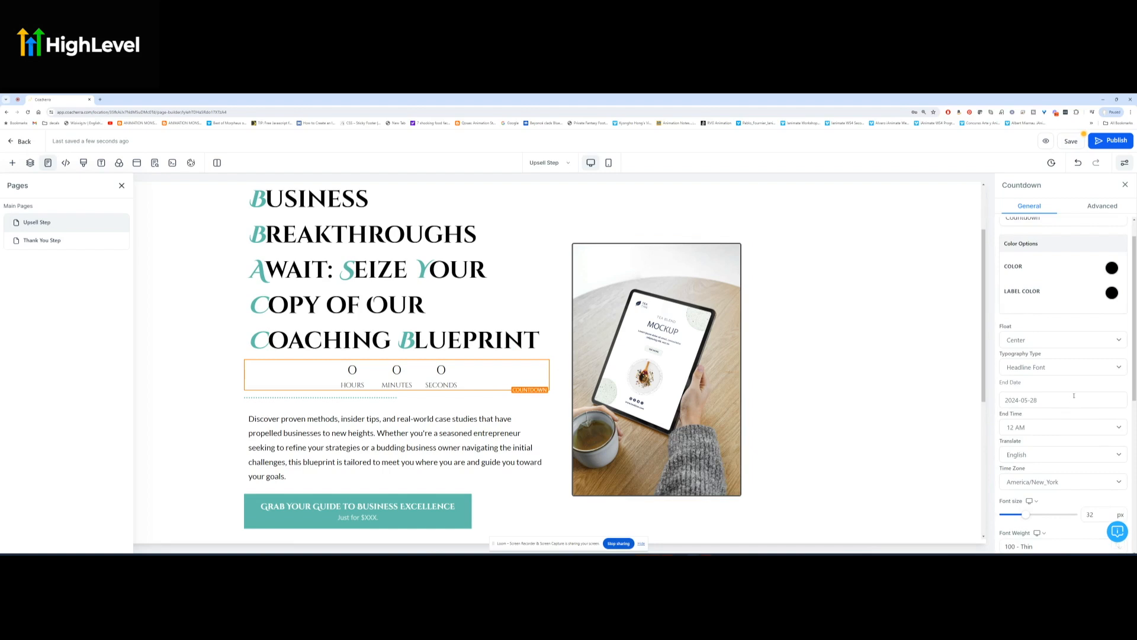
{"action": "scroll", "coordinate": [1055, 395], "scroll_direction": "up", "scroll_amount": 1}
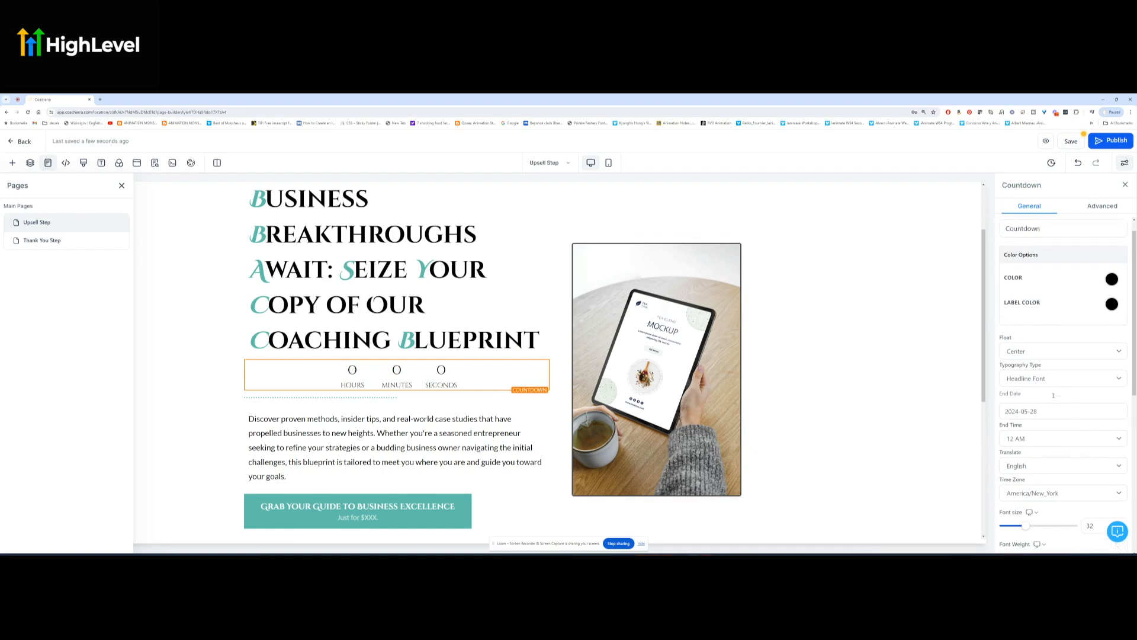
{"action": "scroll", "coordinate": [1046, 393], "scroll_direction": "down", "scroll_amount": 1}
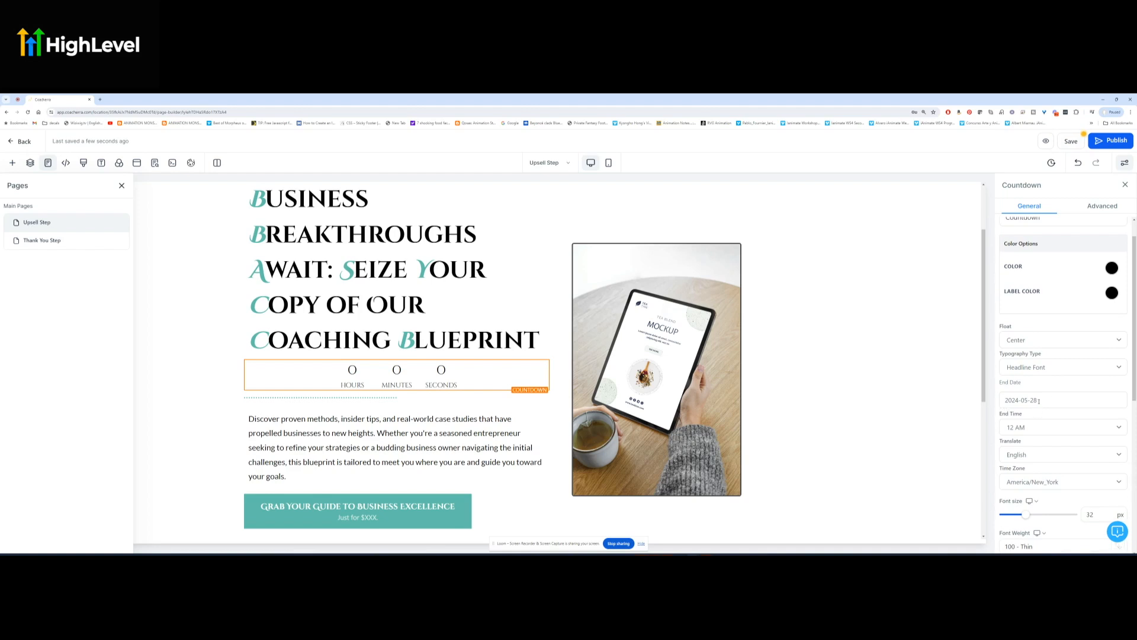
{"action": "triple_click", "coordinate": [1009, 386]}
{"action": "left_click", "coordinate": [1030, 402]}
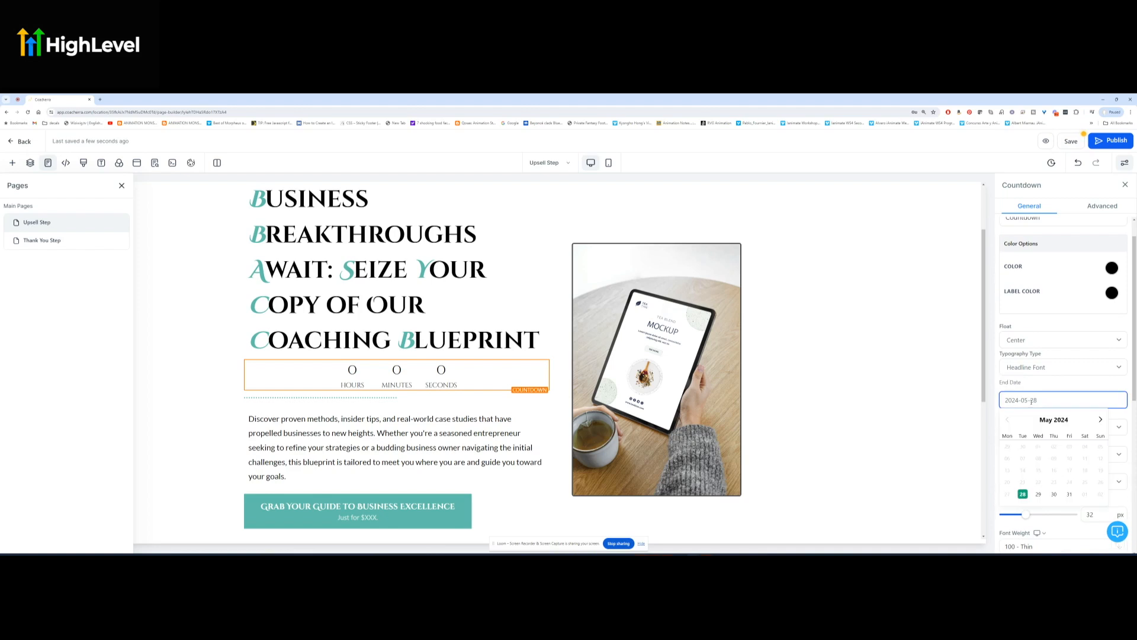
{"action": "left_click", "coordinate": [1070, 494]}
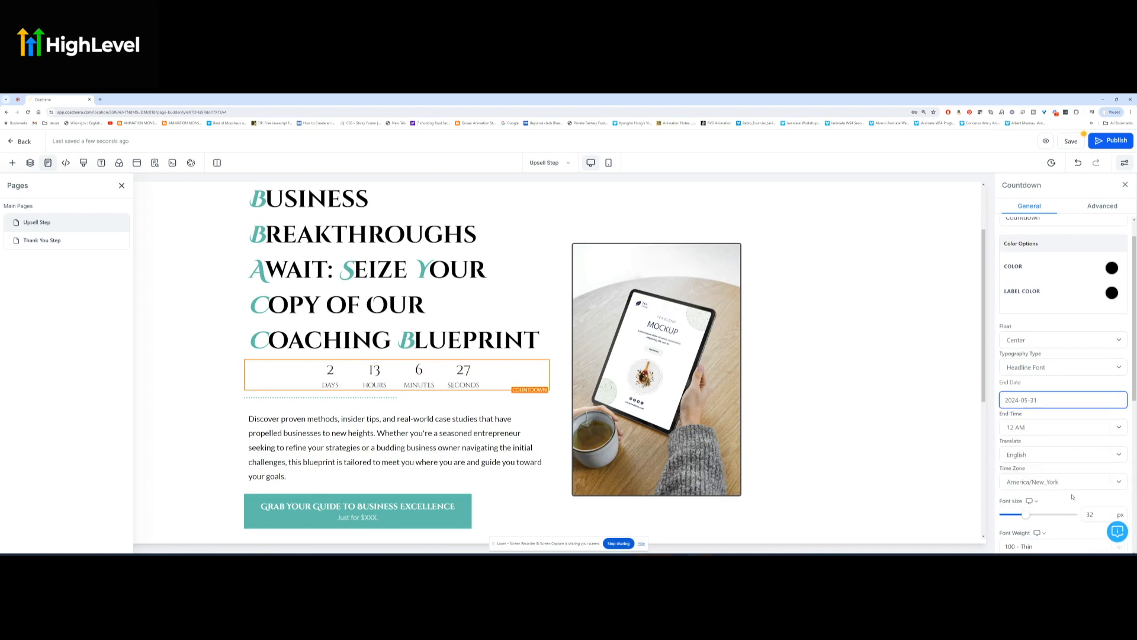
- Change the countdown's time zone to Europe/London
{"action": "scroll", "coordinate": [1082, 440], "scroll_direction": "down", "scroll_amount": 1}
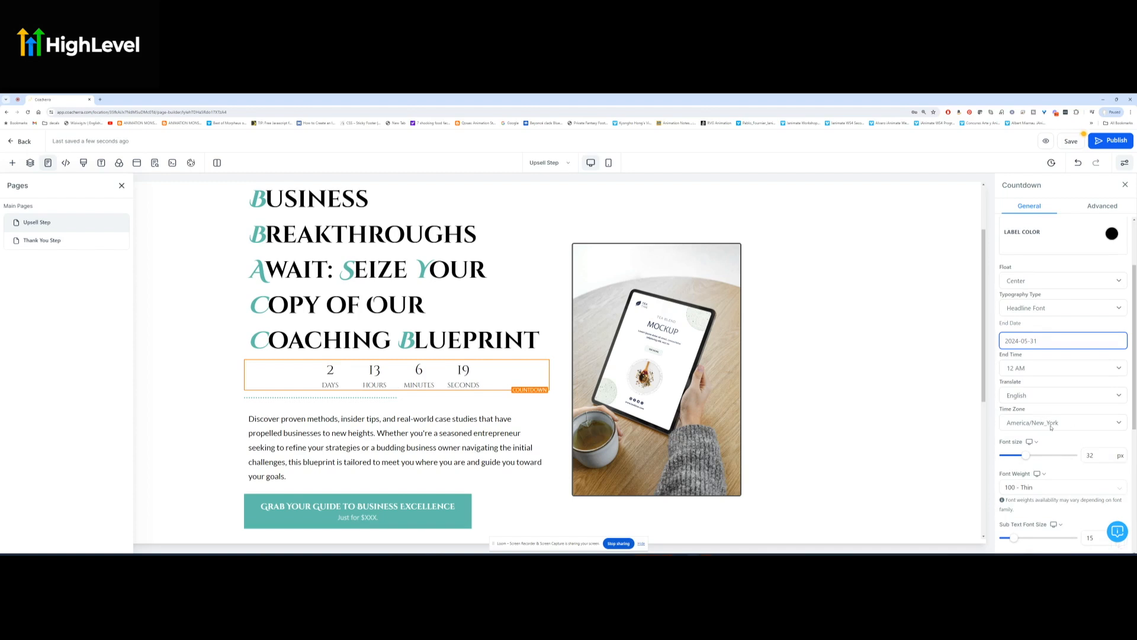
{"action": "left_click", "coordinate": [1051, 423]}
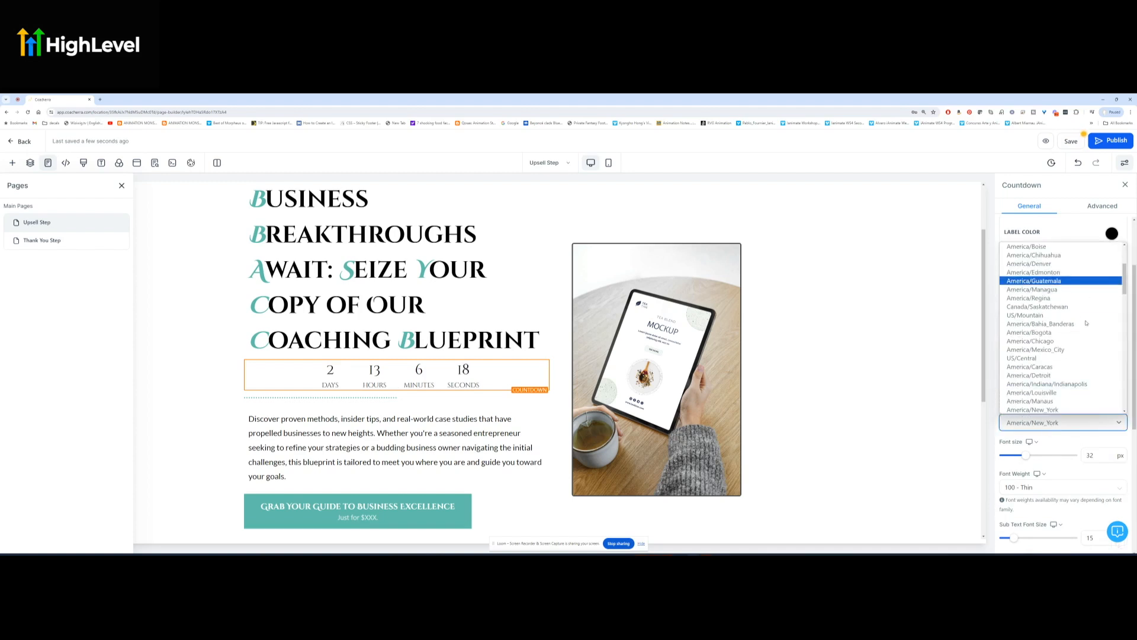
{"action": "scroll", "coordinate": [1039, 332], "scroll_direction": "down", "scroll_amount": 5}
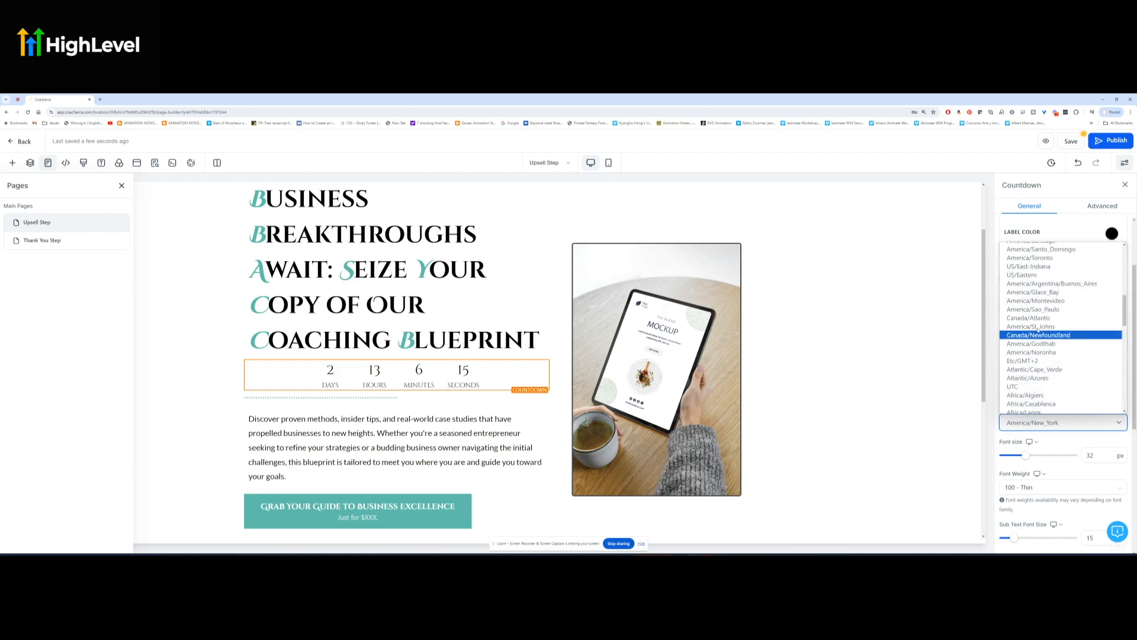
{"action": "scroll", "coordinate": [1035, 368], "scroll_direction": "down", "scroll_amount": 4}
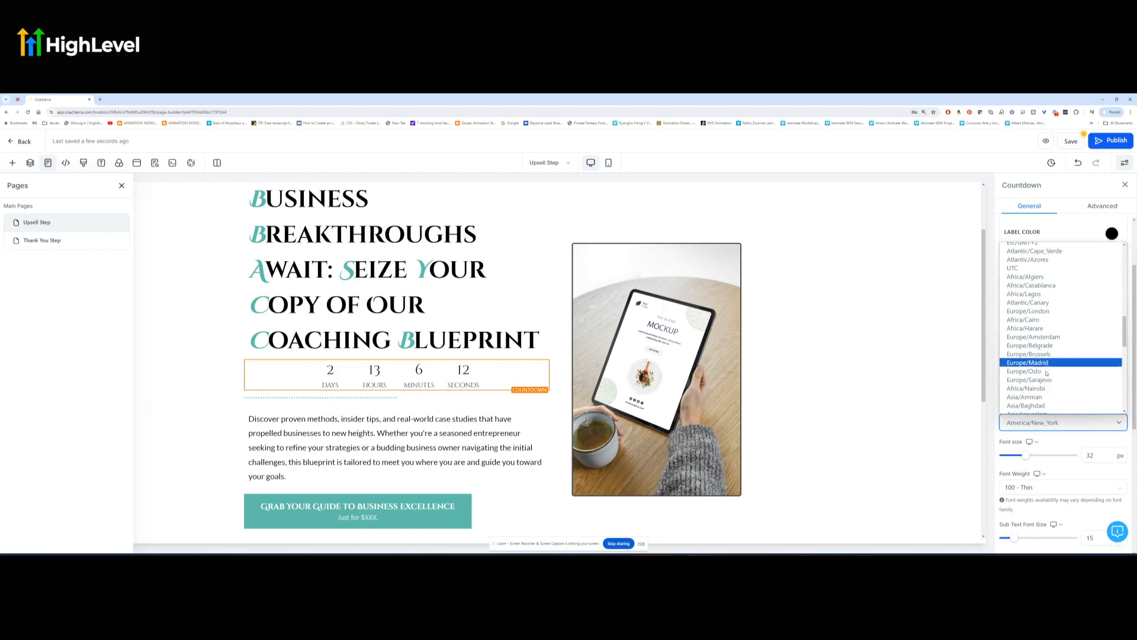
{"action": "scroll", "coordinate": [1040, 361], "scroll_direction": "down", "scroll_amount": 3}
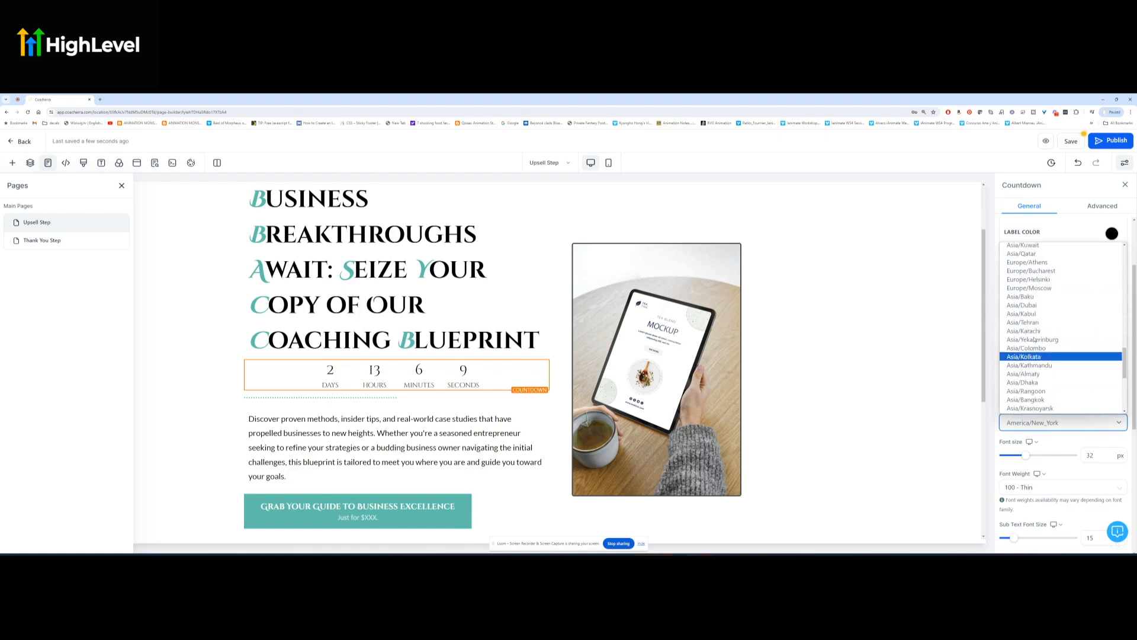
{"action": "scroll", "coordinate": [1034, 296], "scroll_direction": "up", "scroll_amount": 2}
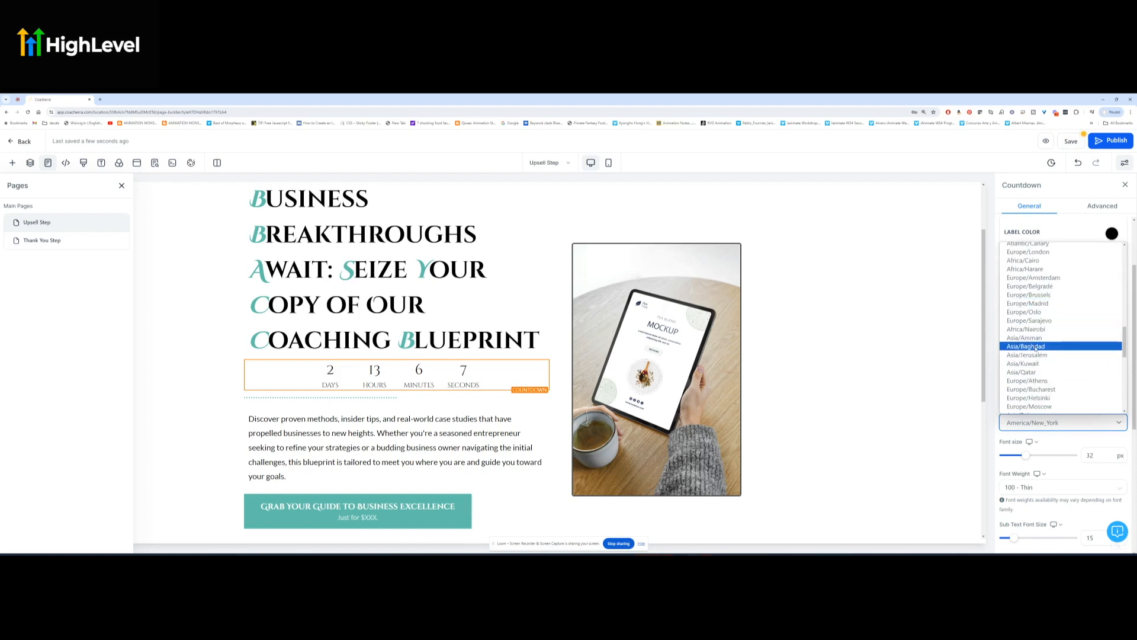
{"action": "scroll", "coordinate": [1037, 366], "scroll_direction": "down", "scroll_amount": 2}
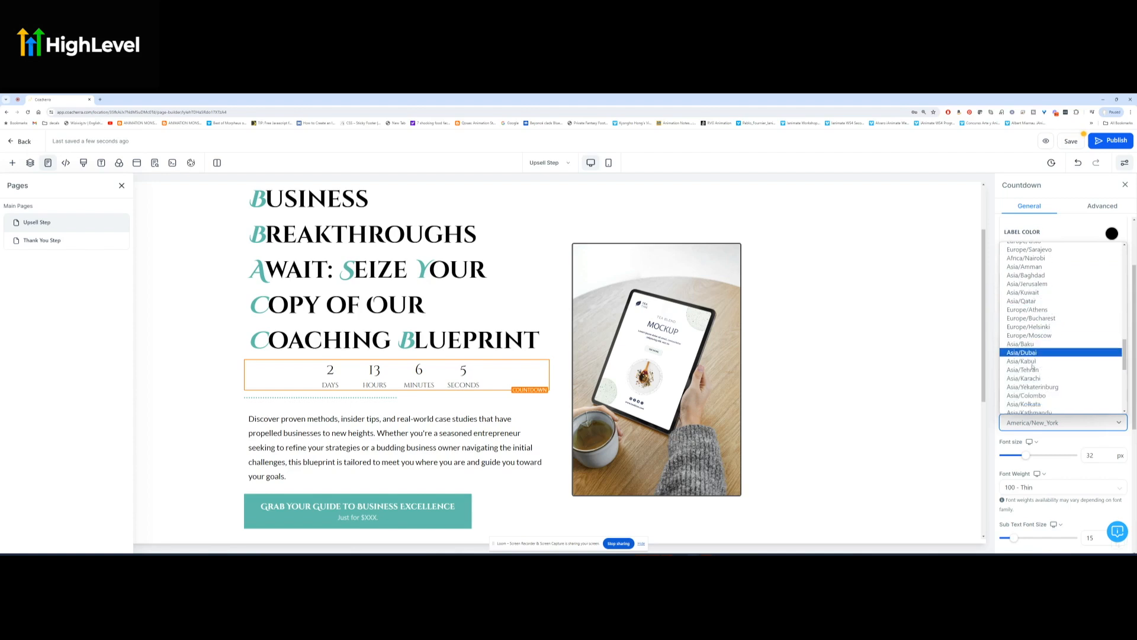
{"action": "scroll", "coordinate": [1032, 366], "scroll_direction": "down", "scroll_amount": 3}
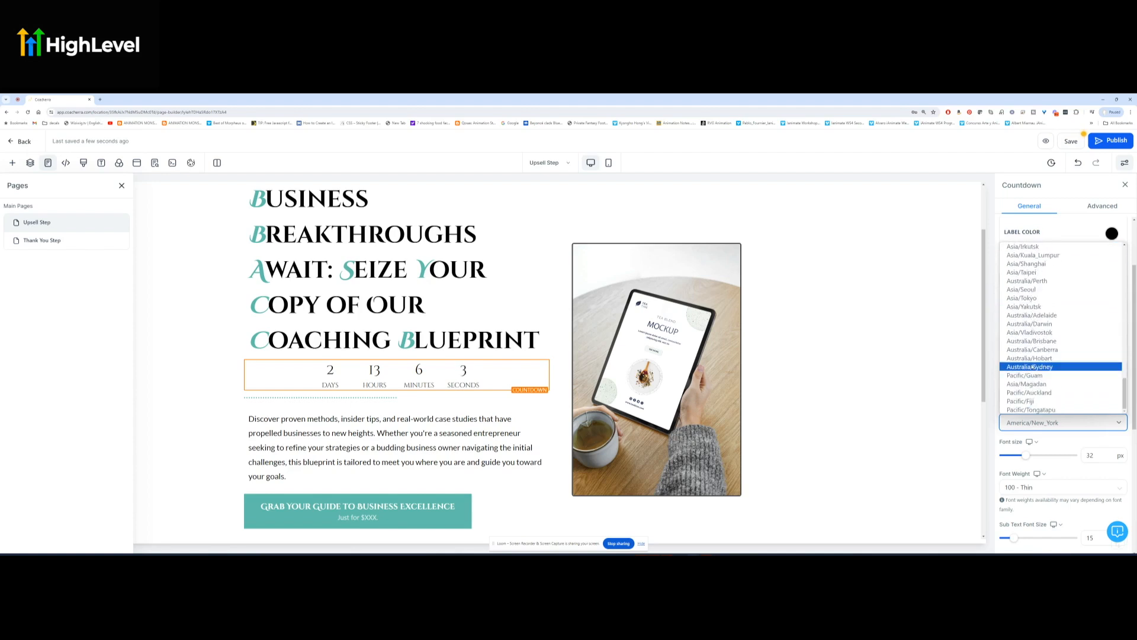
{"action": "scroll", "coordinate": [1028, 355], "scroll_direction": "up", "scroll_amount": 10}
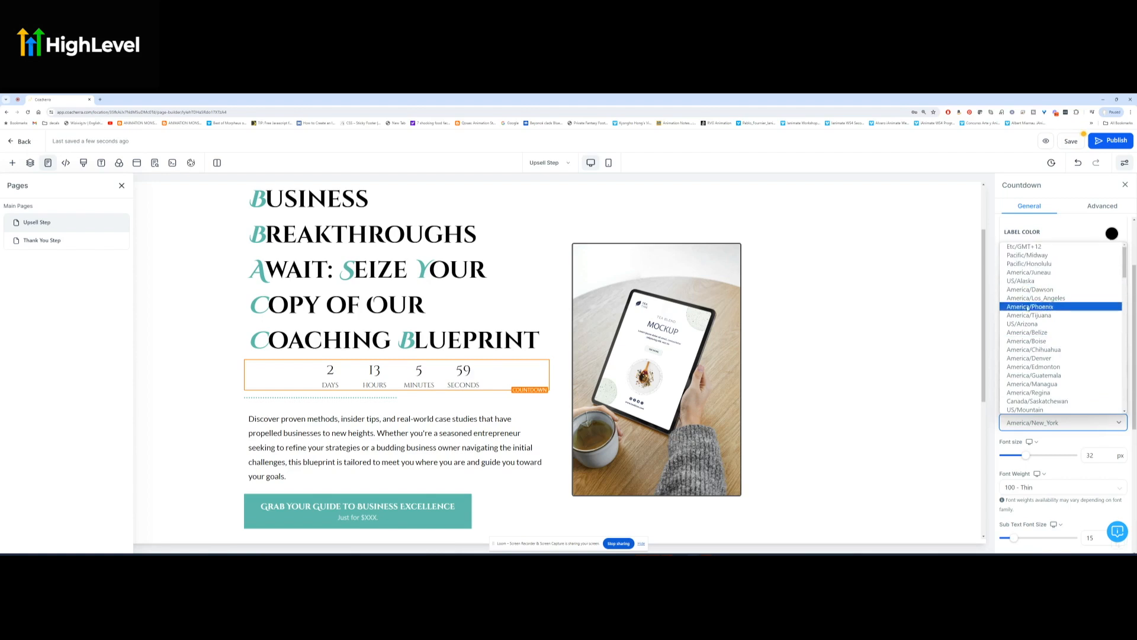
{"action": "scroll", "coordinate": [1030, 385], "scroll_direction": "down", "scroll_amount": 1}
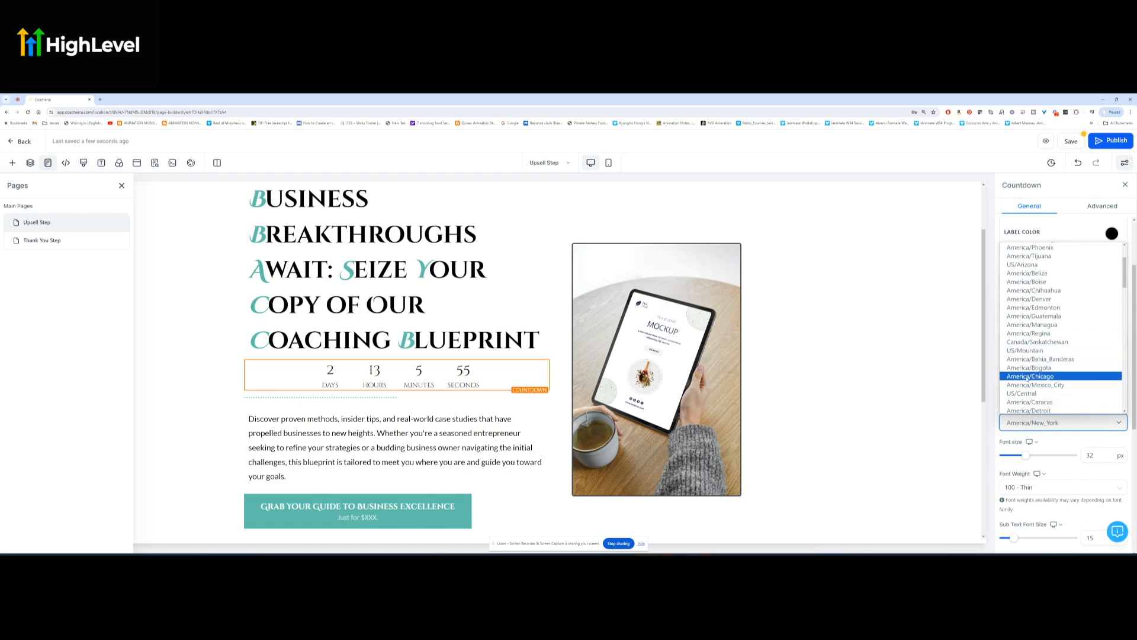
{"action": "scroll", "coordinate": [1028, 386], "scroll_direction": "down", "scroll_amount": 1}
{"action": "scroll", "coordinate": [1028, 380], "scroll_direction": "down", "scroll_amount": 1}
{"action": "scroll", "coordinate": [1028, 381], "scroll_direction": "down", "scroll_amount": 1}
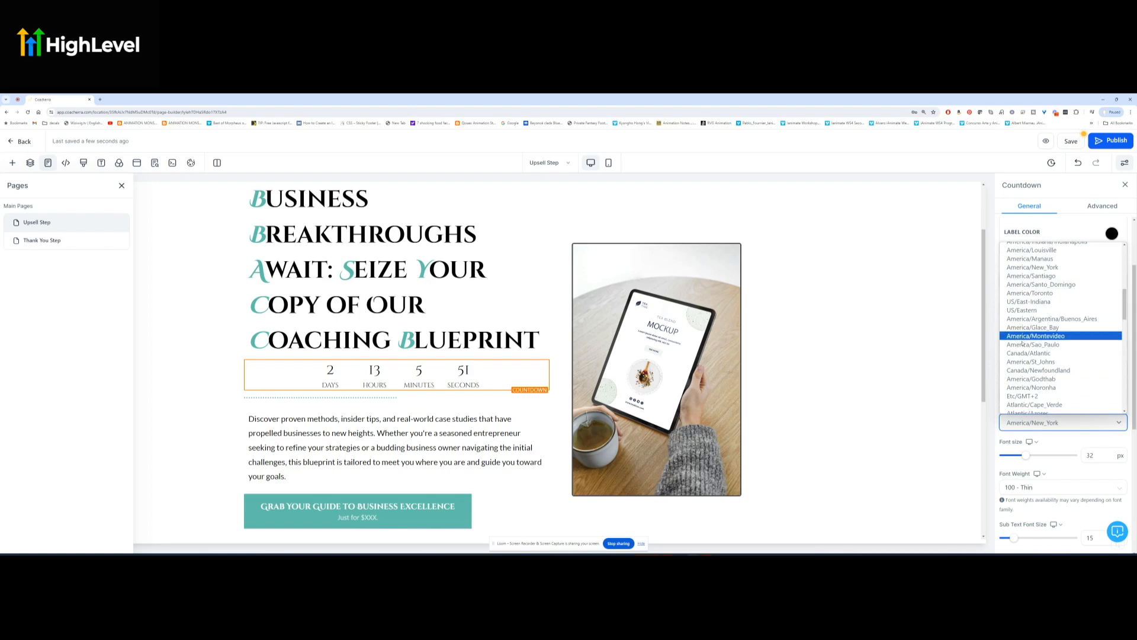
{"action": "scroll", "coordinate": [1022, 342], "scroll_direction": "down", "scroll_amount": 1}
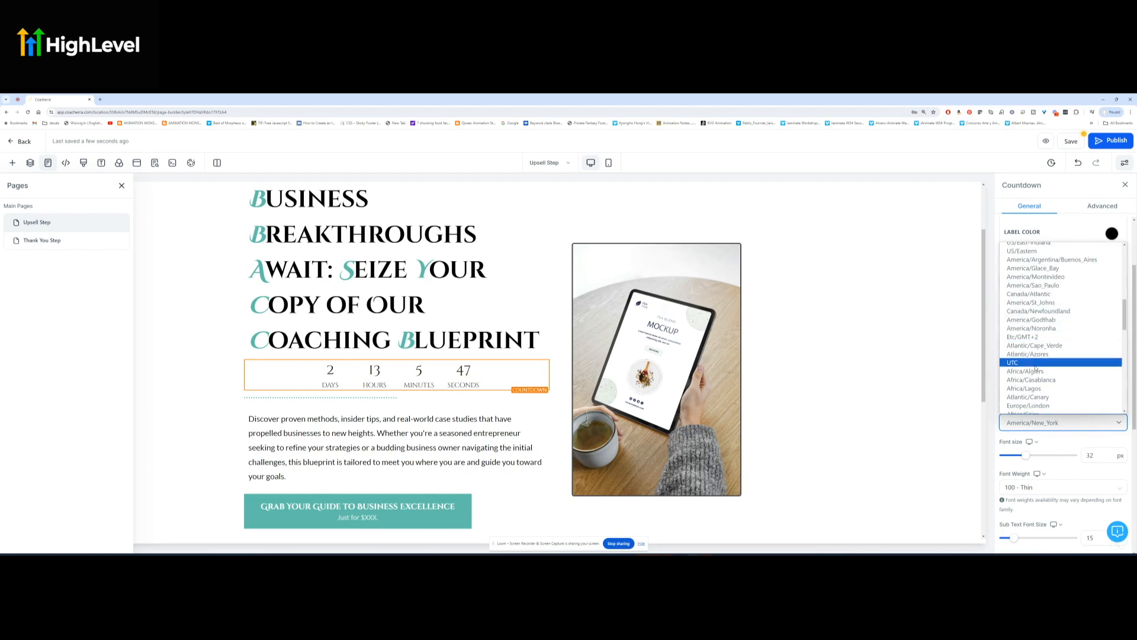
{"action": "scroll", "coordinate": [1033, 364], "scroll_direction": "down", "scroll_amount": 1}
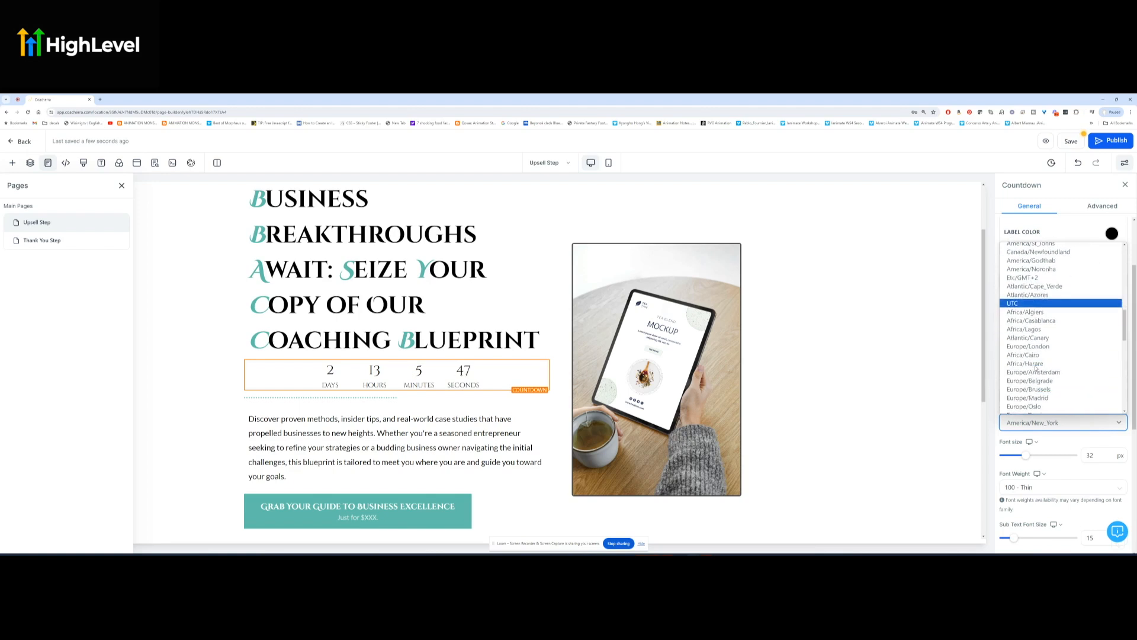
{"action": "left_click", "coordinate": [1028, 347]}
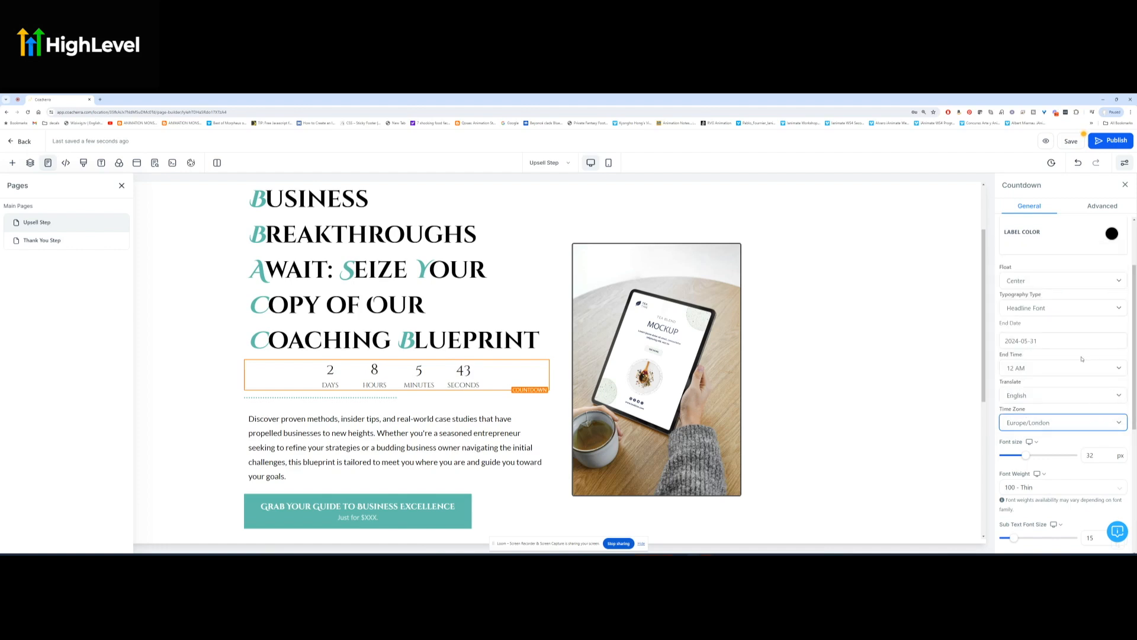
- Set the countdown's end time to 11 PM
{"action": "left_click", "coordinate": [1039, 368]}
{"action": "scroll", "coordinate": [1041, 461], "scroll_direction": "down", "scroll_amount": 1}
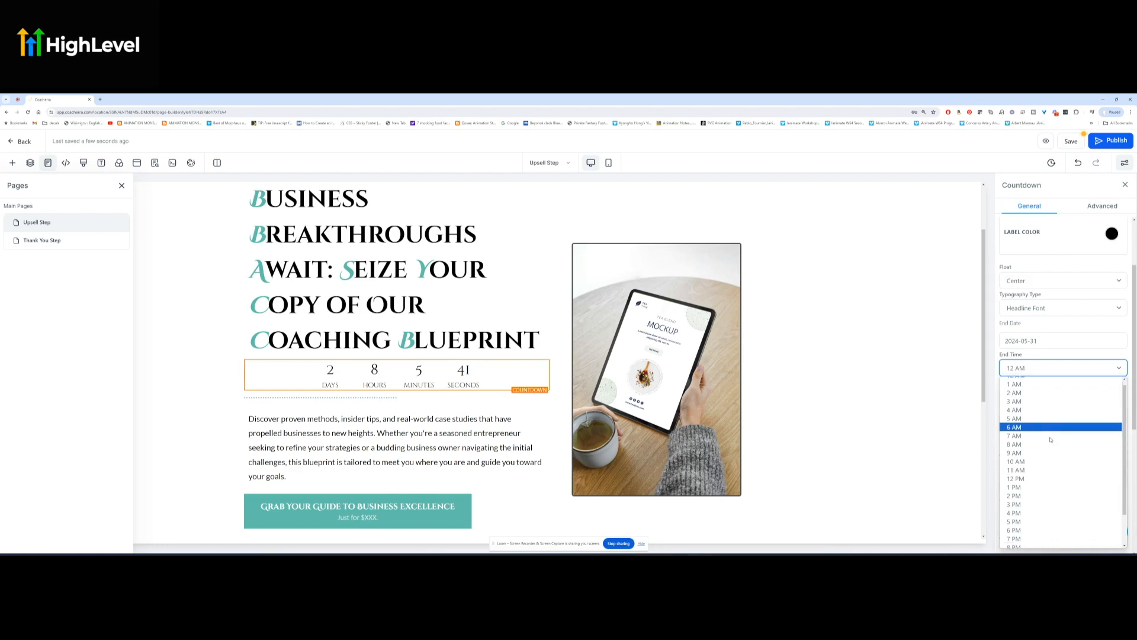
{"action": "left_click", "coordinate": [1042, 535]}
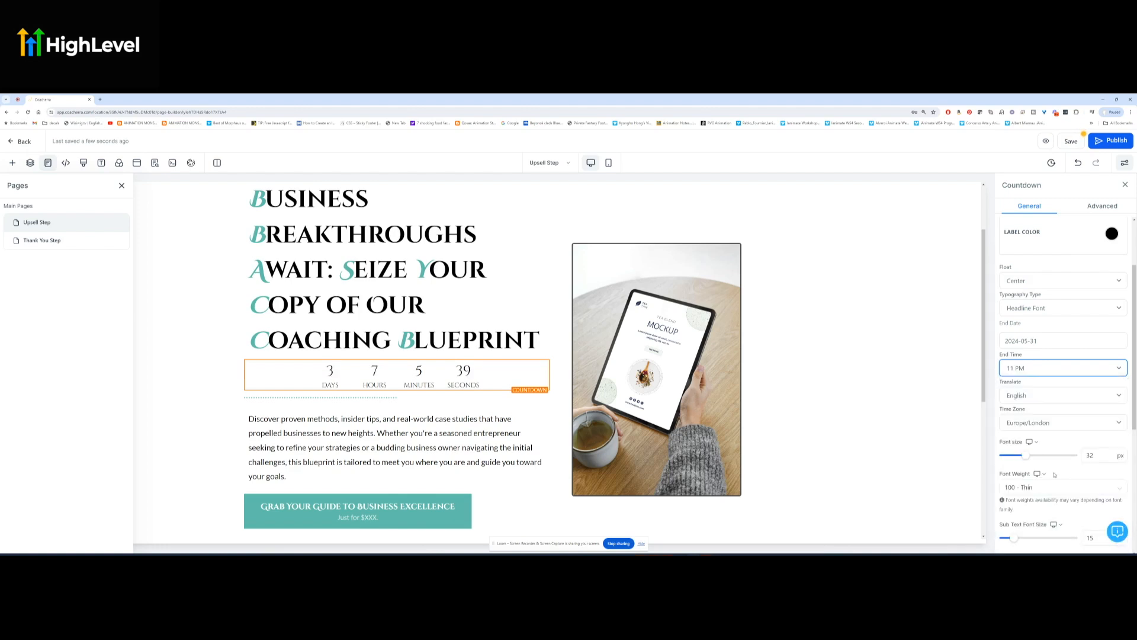
- Change both the countdown's number color and its label color to red
{"action": "scroll", "coordinate": [1030, 426], "scroll_direction": "down", "scroll_amount": 3}
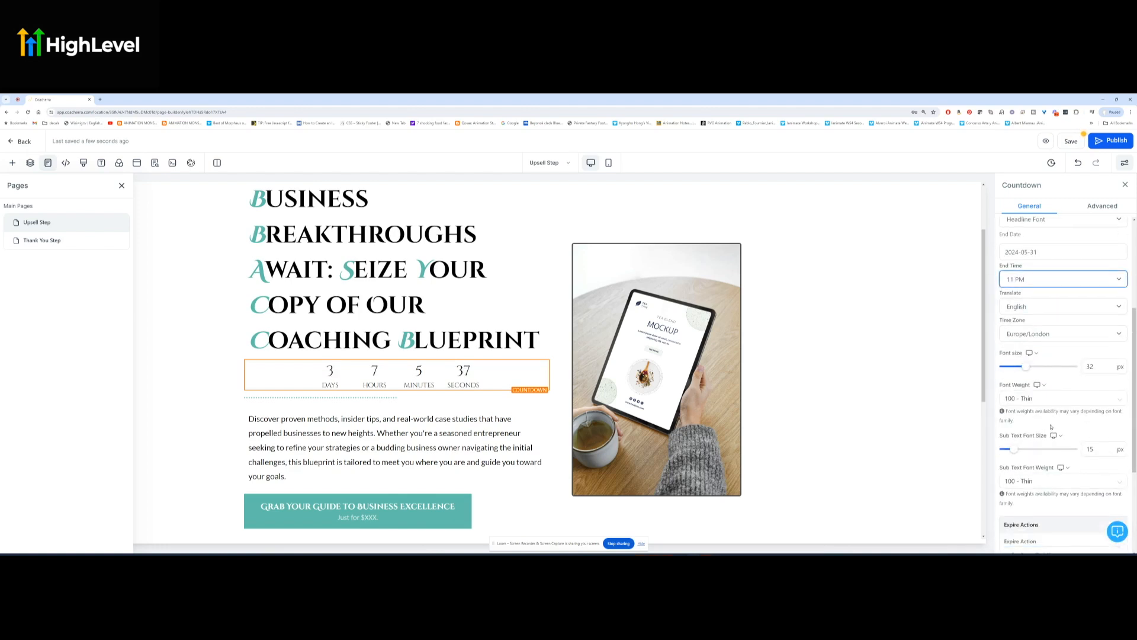
{"action": "scroll", "coordinate": [1051, 429], "scroll_direction": "up", "scroll_amount": 6}
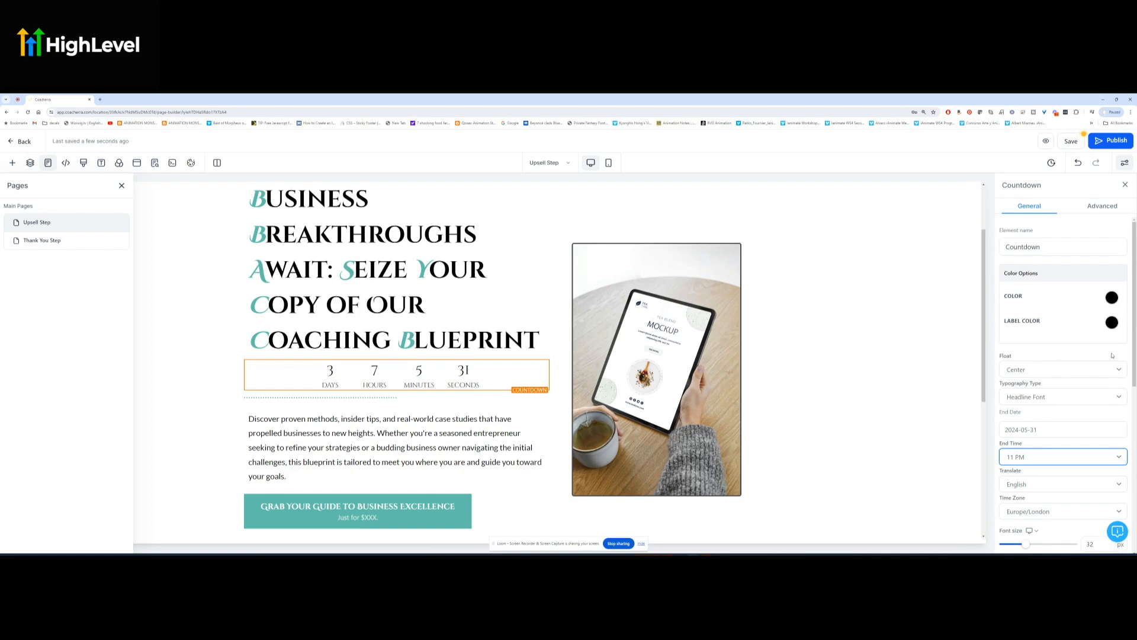
{"action": "left_click", "coordinate": [1111, 298]}
{"action": "left_click", "coordinate": [1098, 318]}
{"action": "left_click", "coordinate": [1112, 417]}
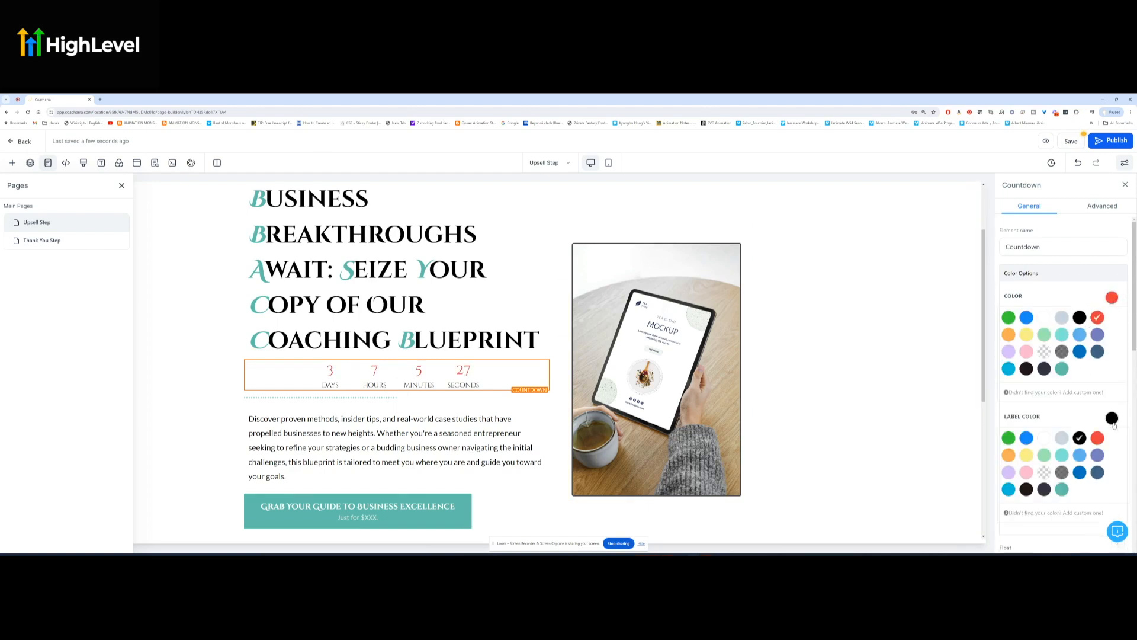
{"action": "left_click", "coordinate": [1098, 438]}
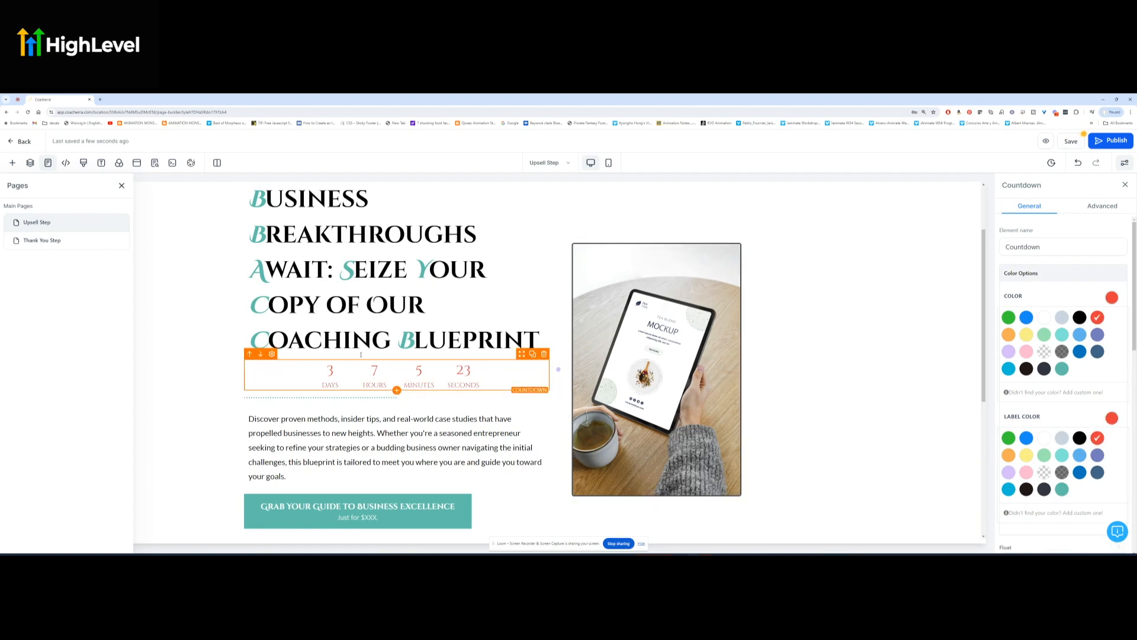
- Add a Sub Headline element and place it between the main headline and the countdown
{"action": "left_click", "coordinate": [397, 391]}
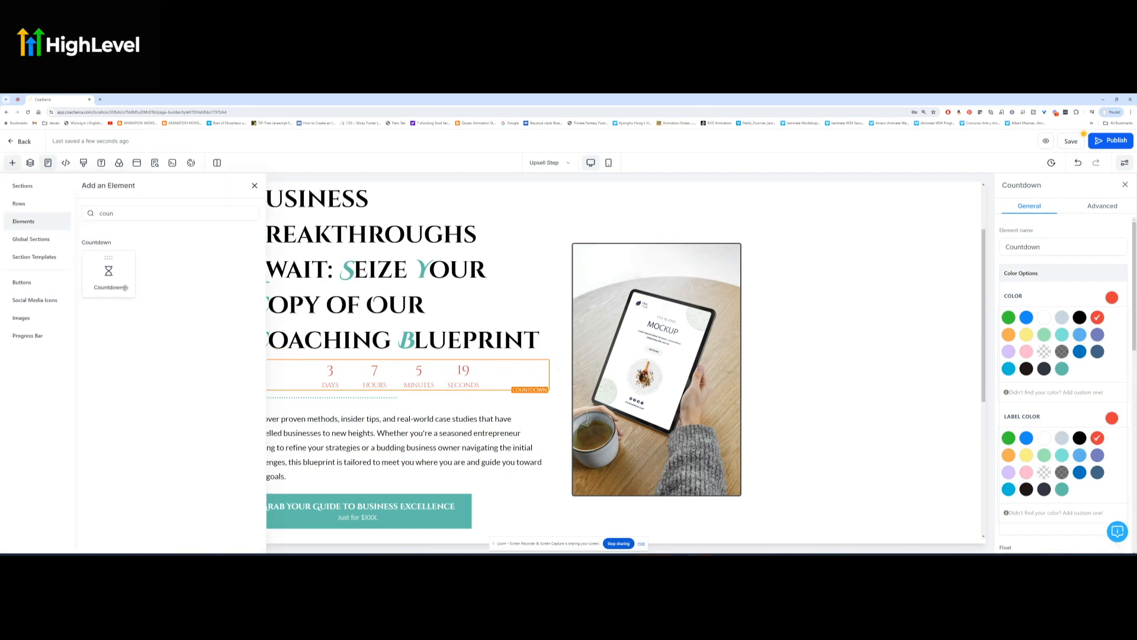
{"action": "left_click", "coordinate": [161, 217]}
{"action": "key", "text": "BackSpace"}
{"action": "key", "text": "BackSpace"}
{"action": "key", "text": "BackSpace"}
{"action": "key", "text": "BackSpace"}
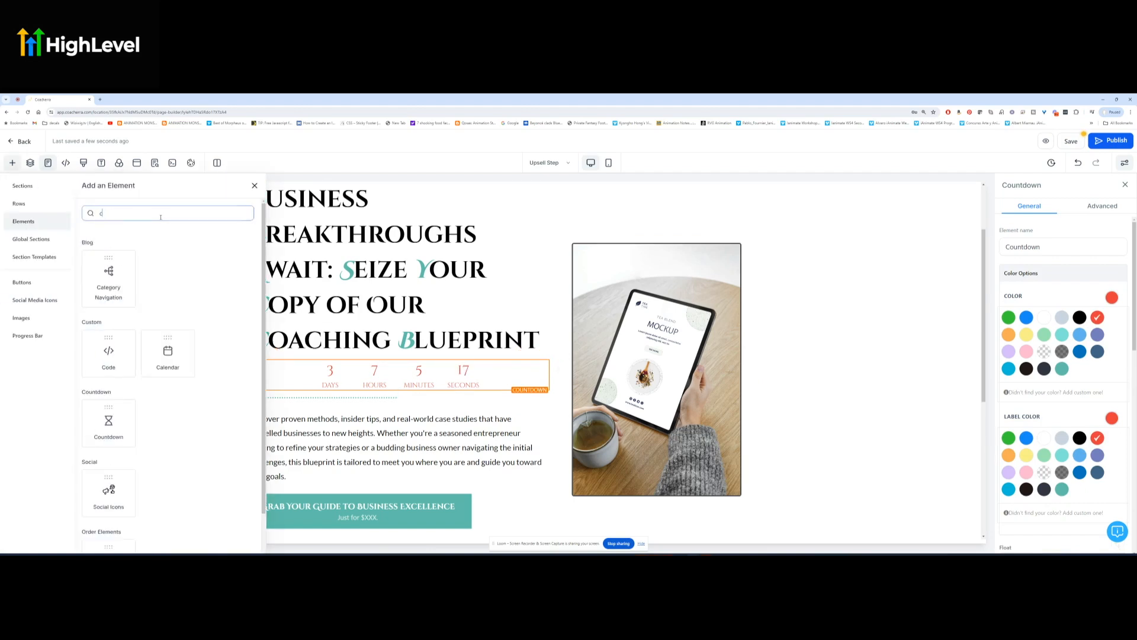
{"action": "left_click", "coordinate": [167, 263]}
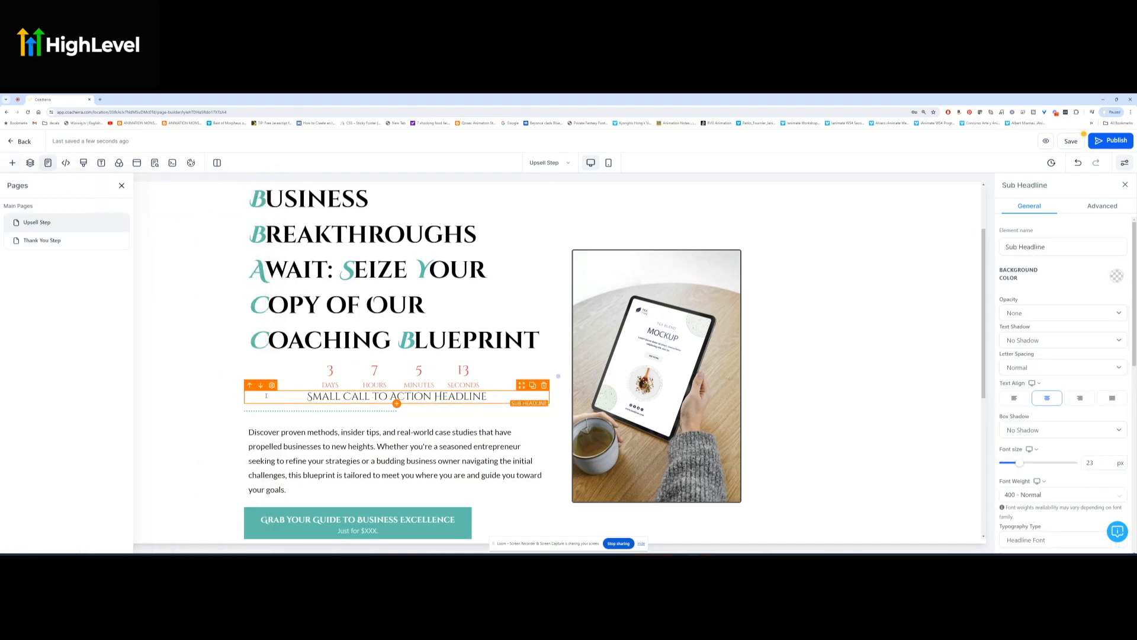
{"action": "left_click", "coordinate": [249, 385]}
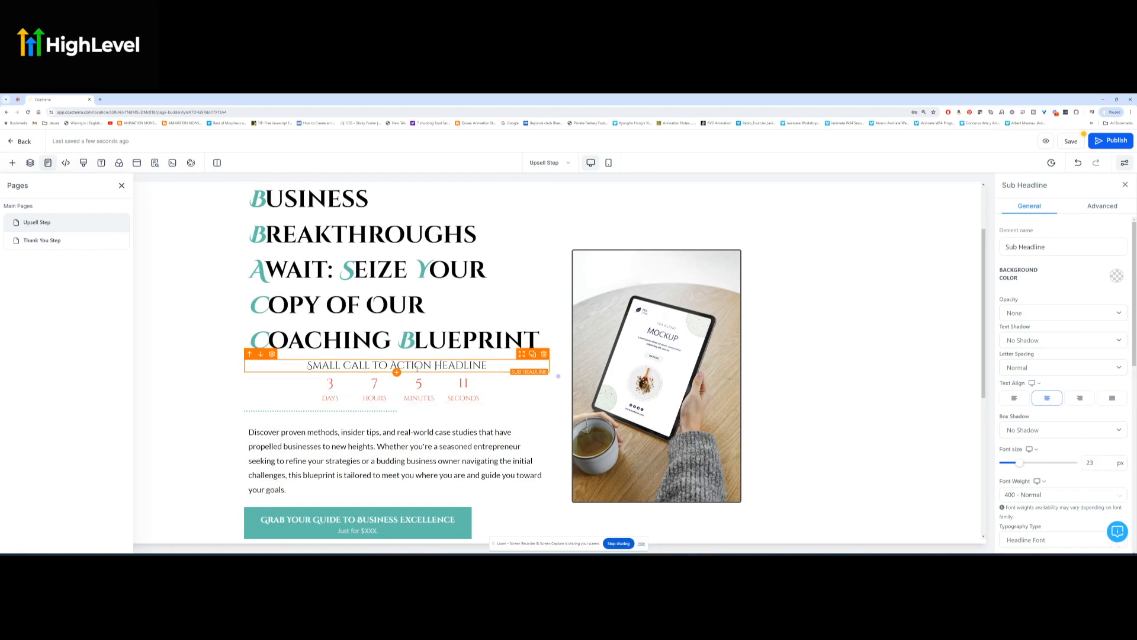
- Replace the sub headline's placeholder text with "THIS OFFER EXPIRES WHEN THE TIMER HITS 00:00"
{"action": "double_click", "coordinate": [416, 365]}
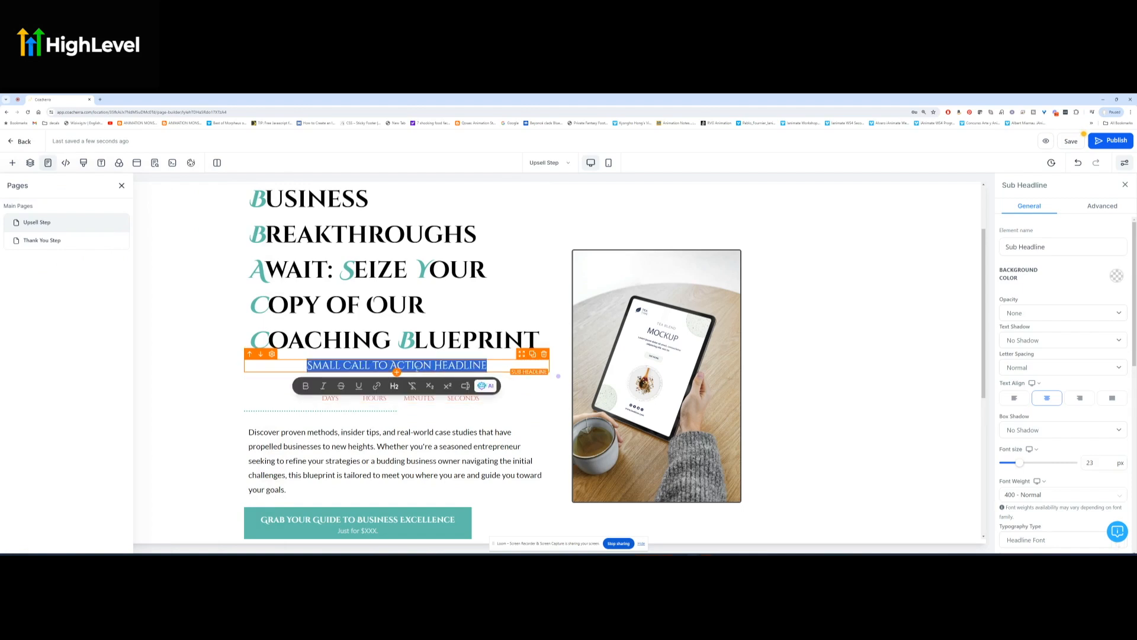
{"action": "type", "text": "THIS OFFER E"}
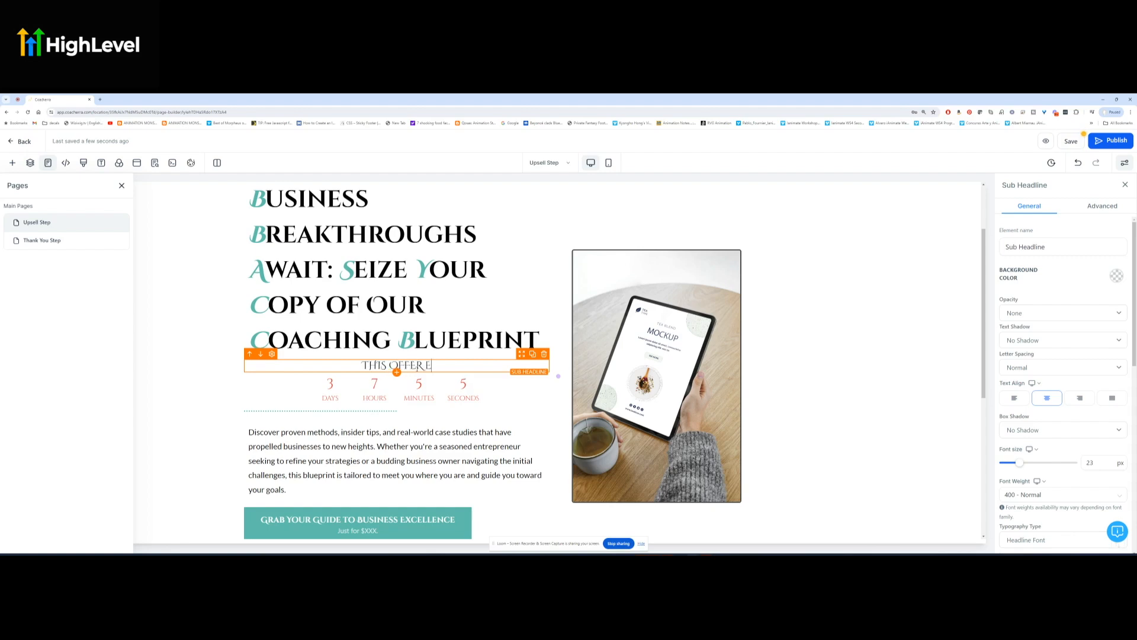
{"action": "type", "text": "XPIRES WHEN THE"}
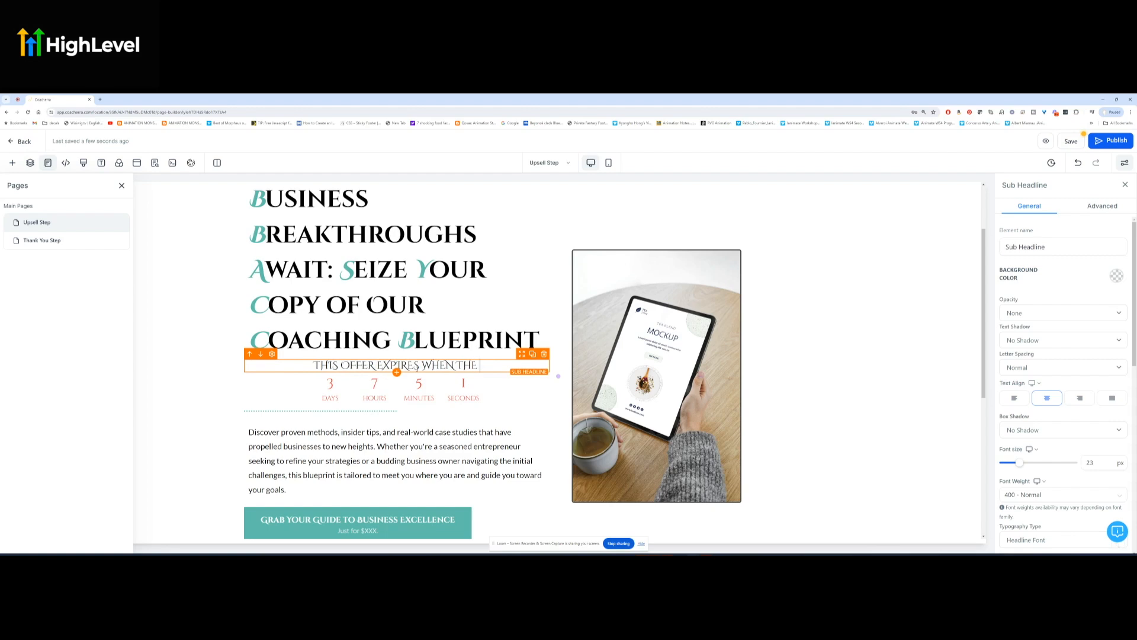
{"action": "type", "text": " TIMER HIT"}
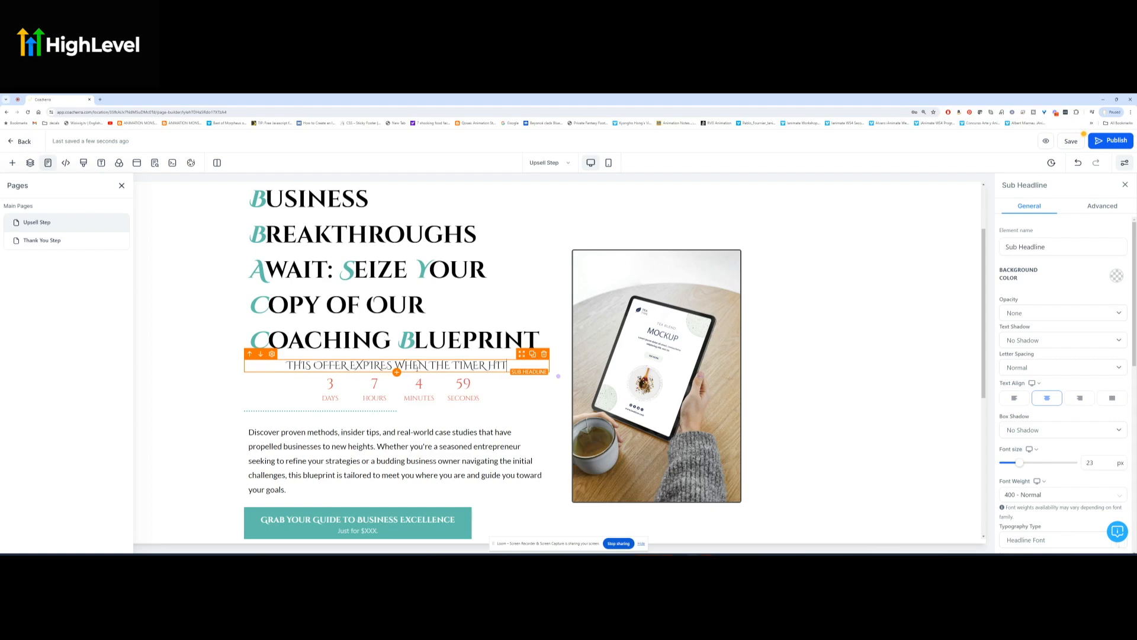
{"action": "type", "text": "S 00:"}
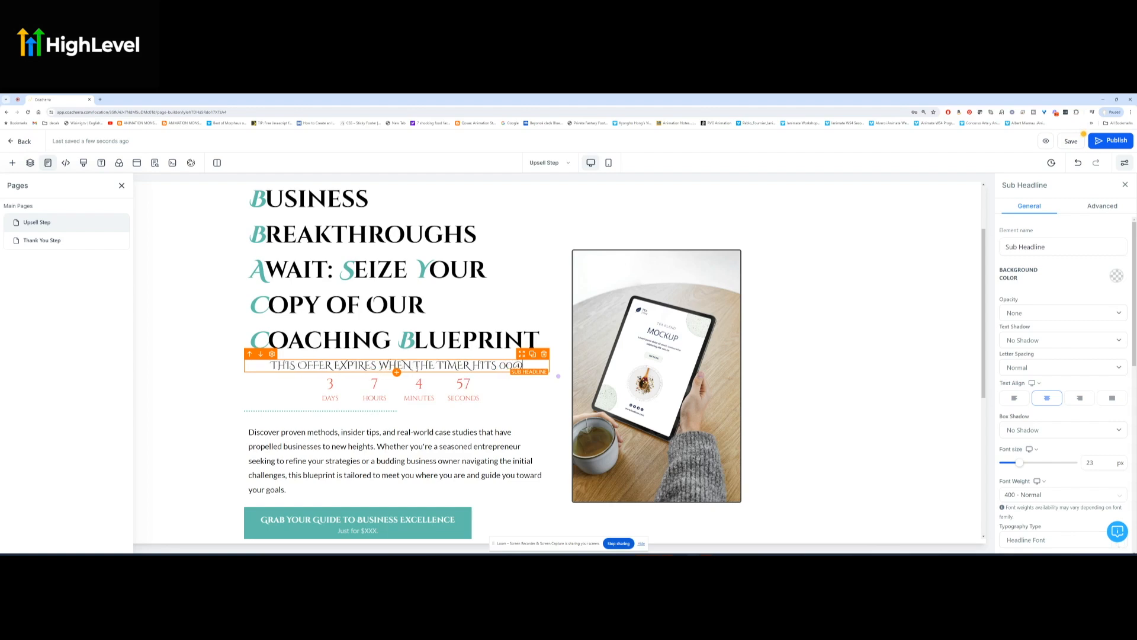
{"action": "type", "text": "00"}
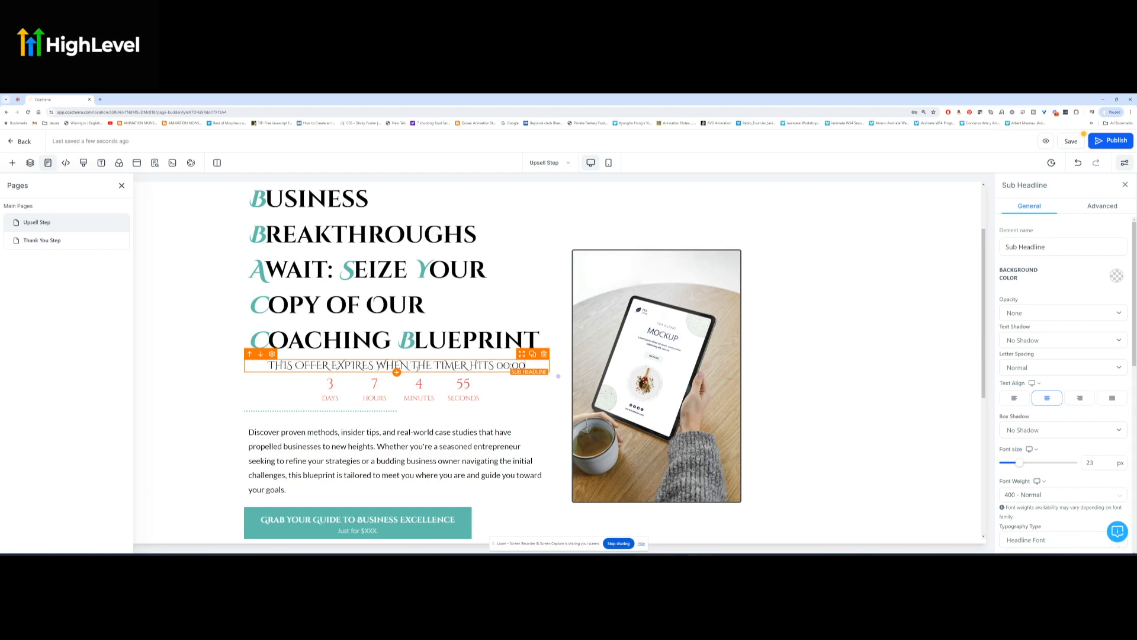
- Extend the timer value at the end of the sub headline to "00:00:00" and make the whole line bold
{"action": "type", "text": ":00"}
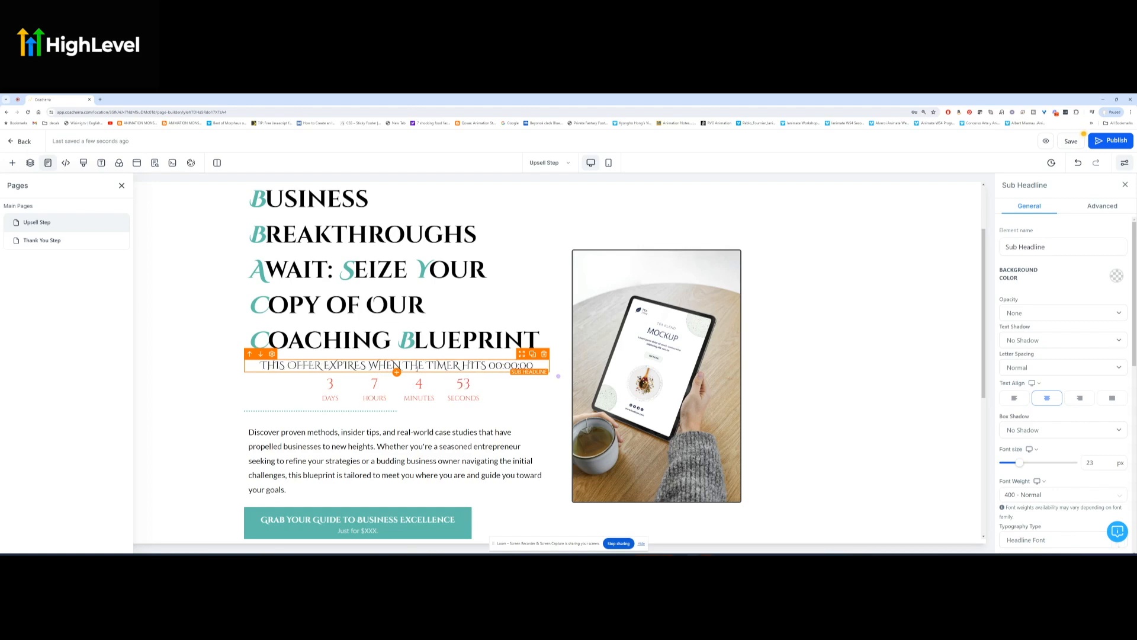
{"action": "triple_click", "coordinate": [417, 366]}
{"action": "key", "text": "ctrl+b"}
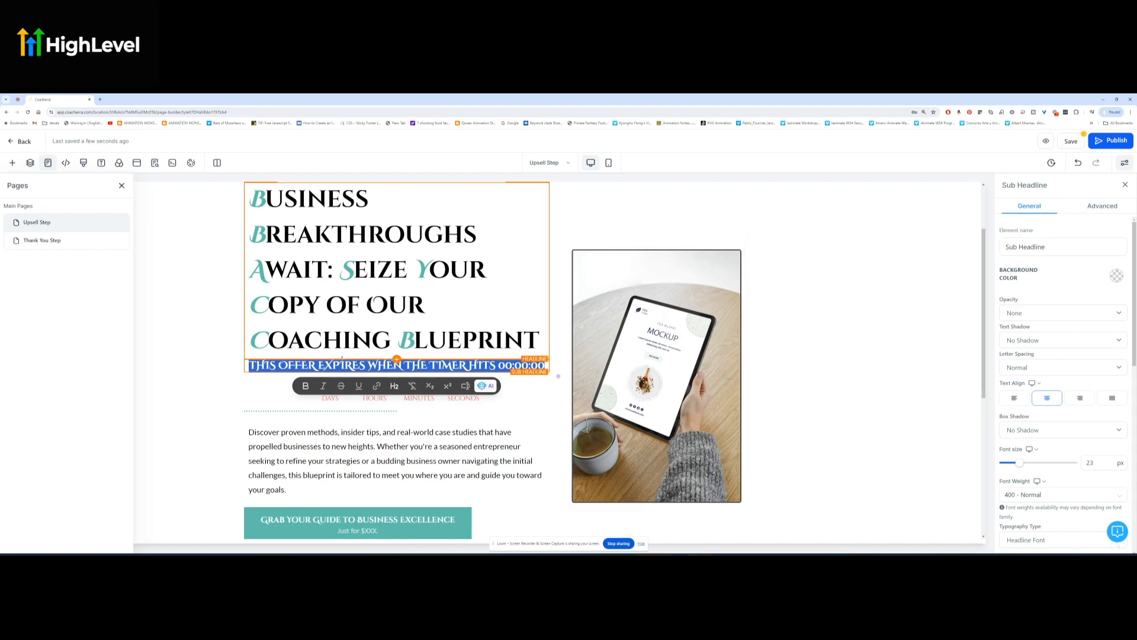
{"action": "left_click", "coordinate": [418, 366]}
- Set the sub headline's general text color to red
{"action": "left_click", "coordinate": [366, 366]}
{"action": "scroll", "coordinate": [1006, 408], "scroll_direction": "down", "scroll_amount": 5}
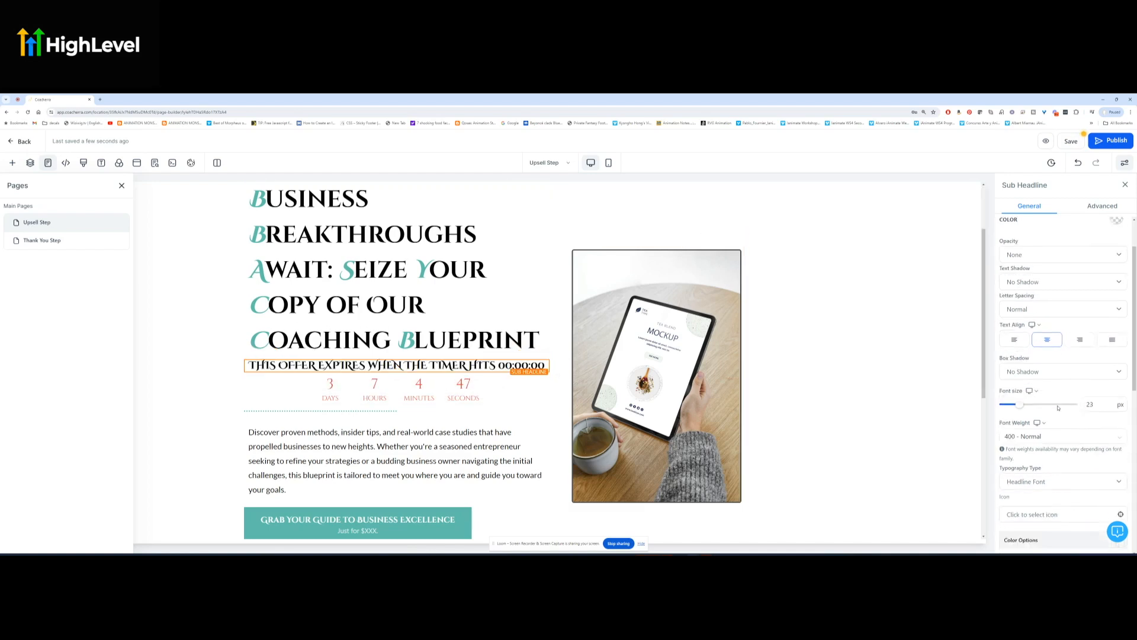
{"action": "left_click", "coordinate": [1098, 376]}
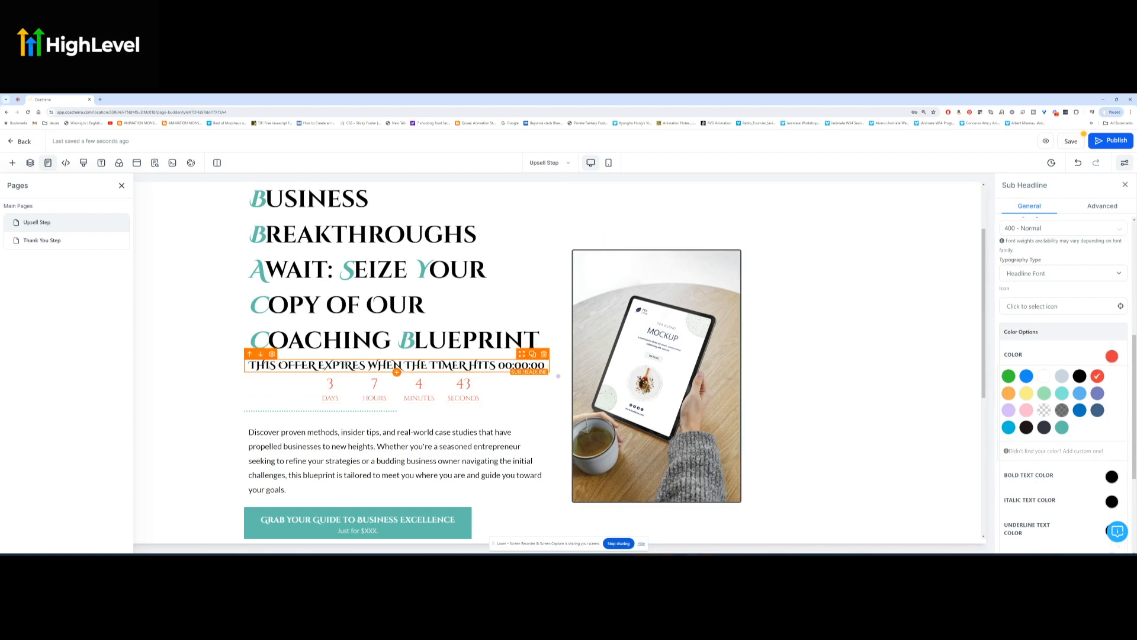
{"action": "triple_click", "coordinate": [346, 365]}
{"action": "left_click", "coordinate": [346, 365]}
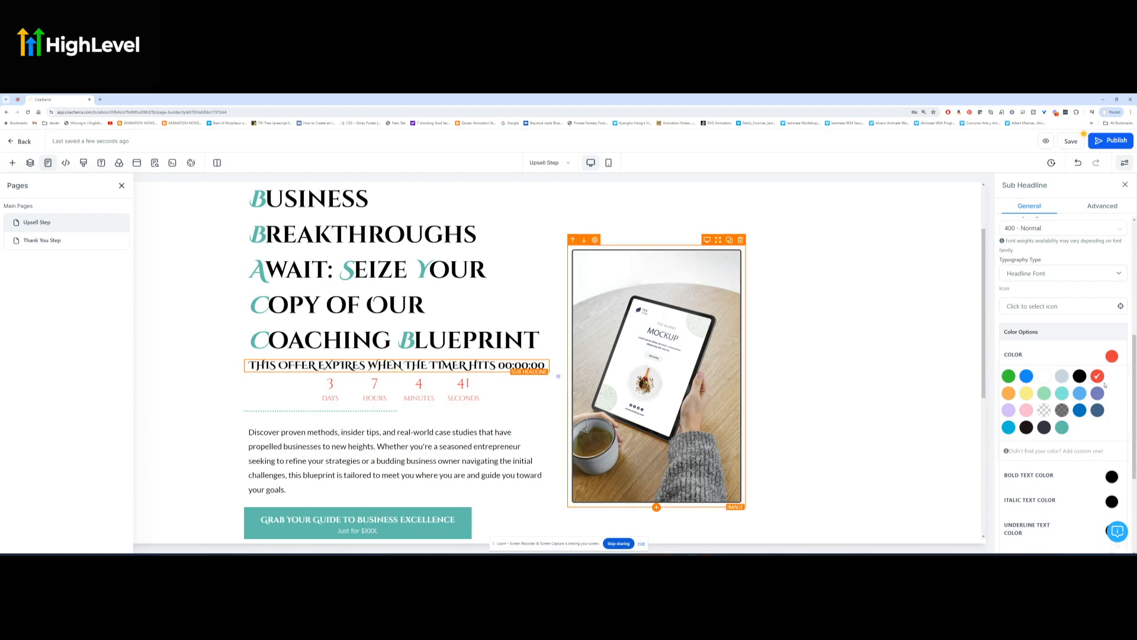
{"action": "left_click", "coordinate": [1051, 273]}
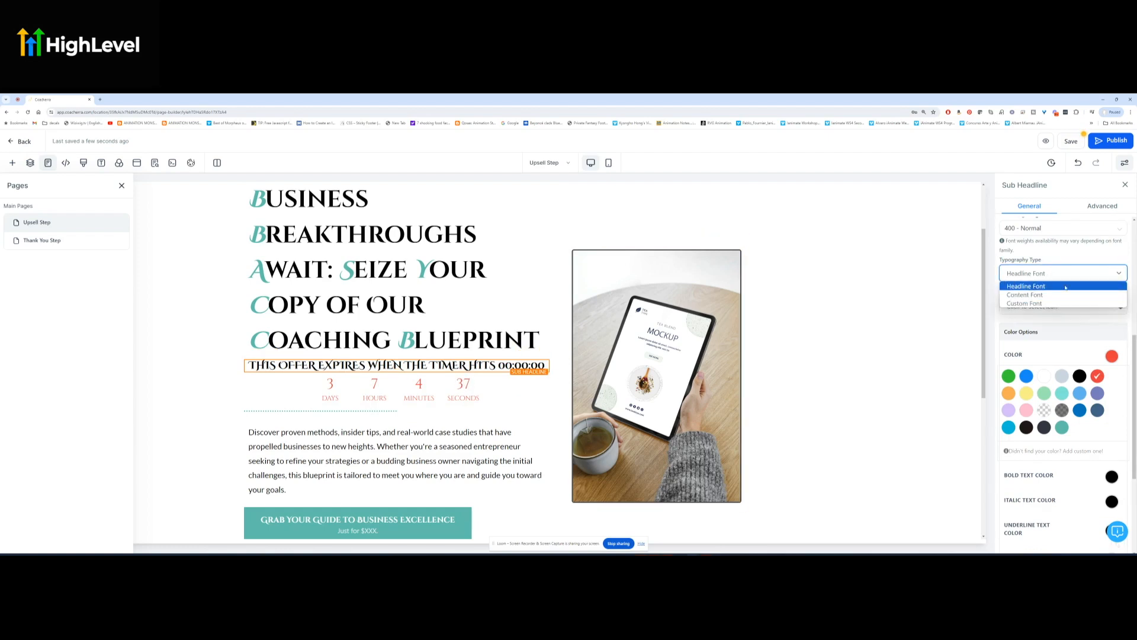
{"action": "left_click", "coordinate": [1132, 287]}
{"action": "scroll", "coordinate": [1131, 288], "scroll_direction": "up", "scroll_amount": 4}
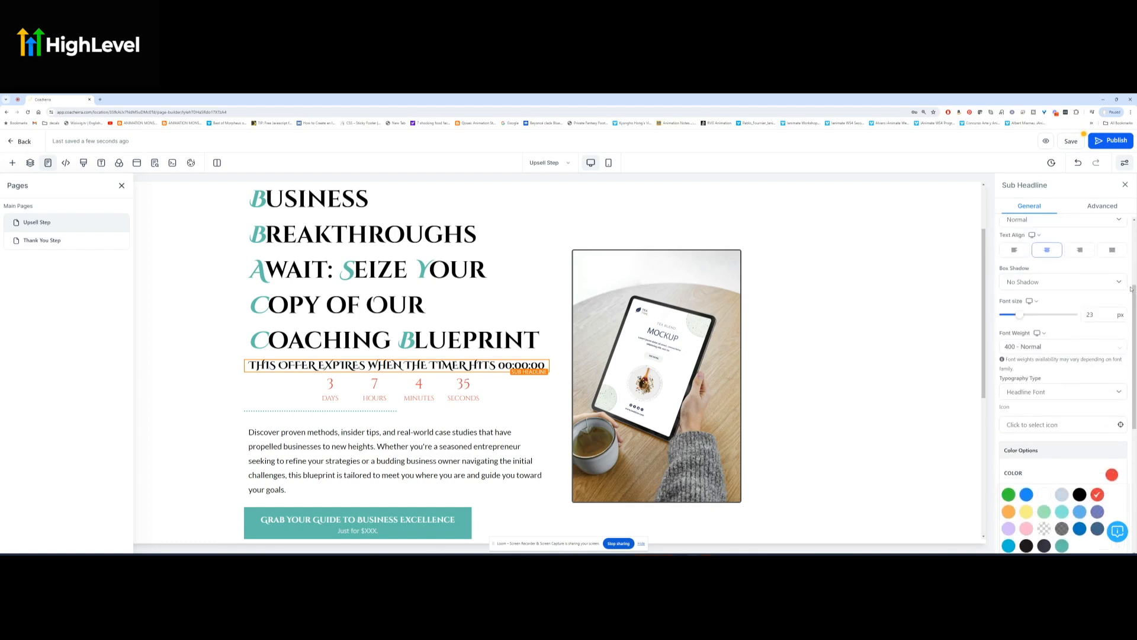
{"action": "scroll", "coordinate": [1131, 289], "scroll_direction": "up", "scroll_amount": 2}
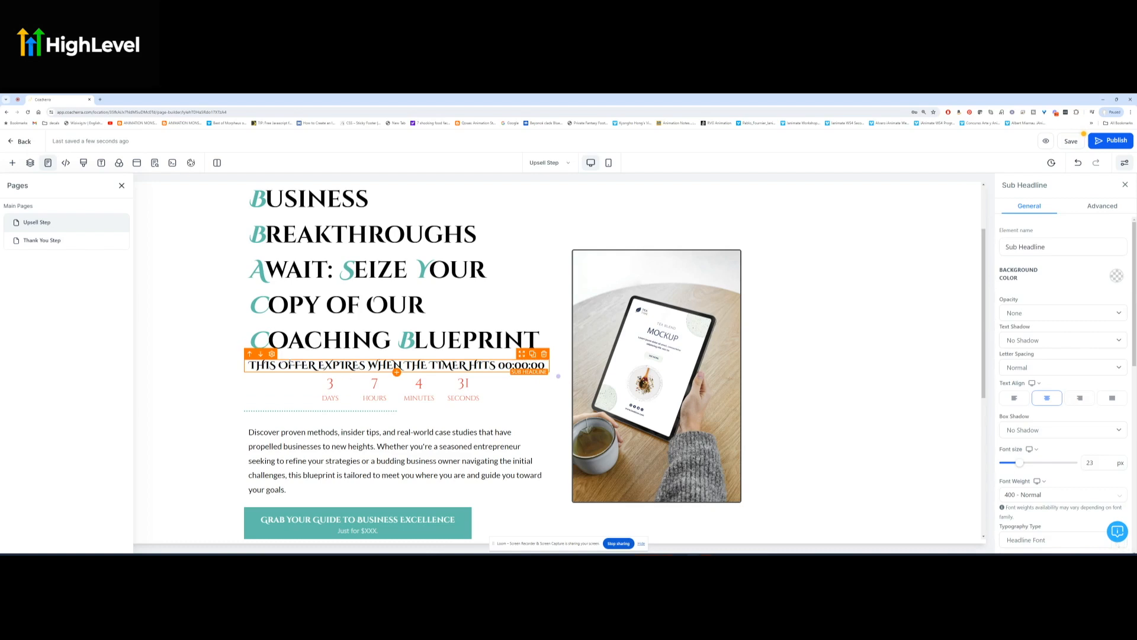
- Change the sub headline's bold text color to red
{"action": "left_click", "coordinate": [315, 364]}
{"action": "triple_click", "coordinate": [317, 365]}
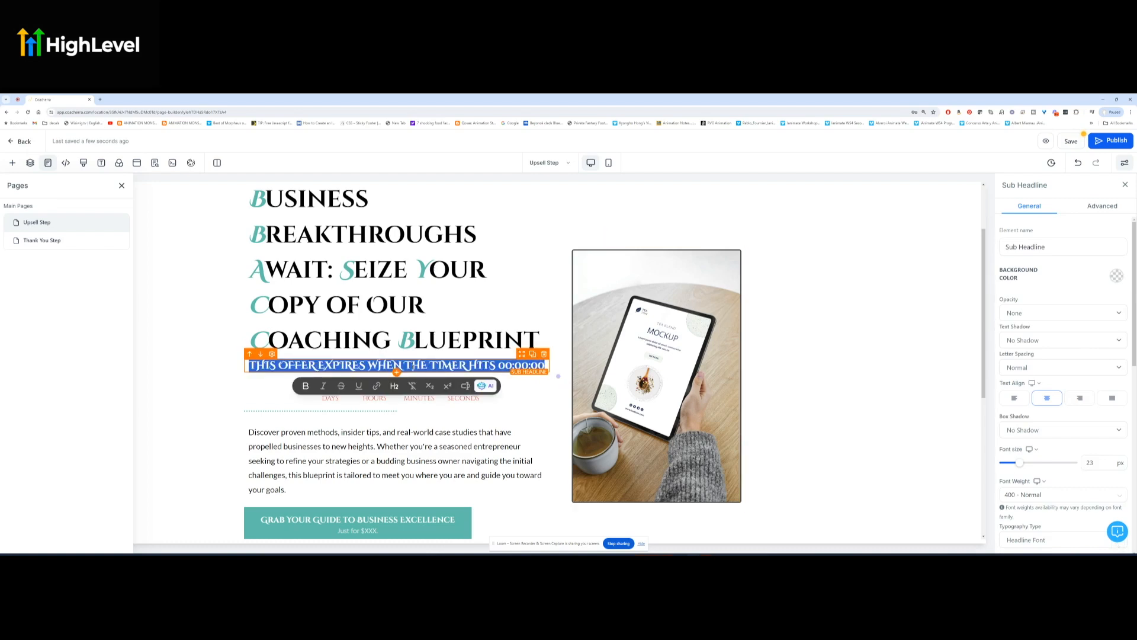
{"action": "scroll", "coordinate": [1100, 416], "scroll_direction": "down", "scroll_amount": 8}
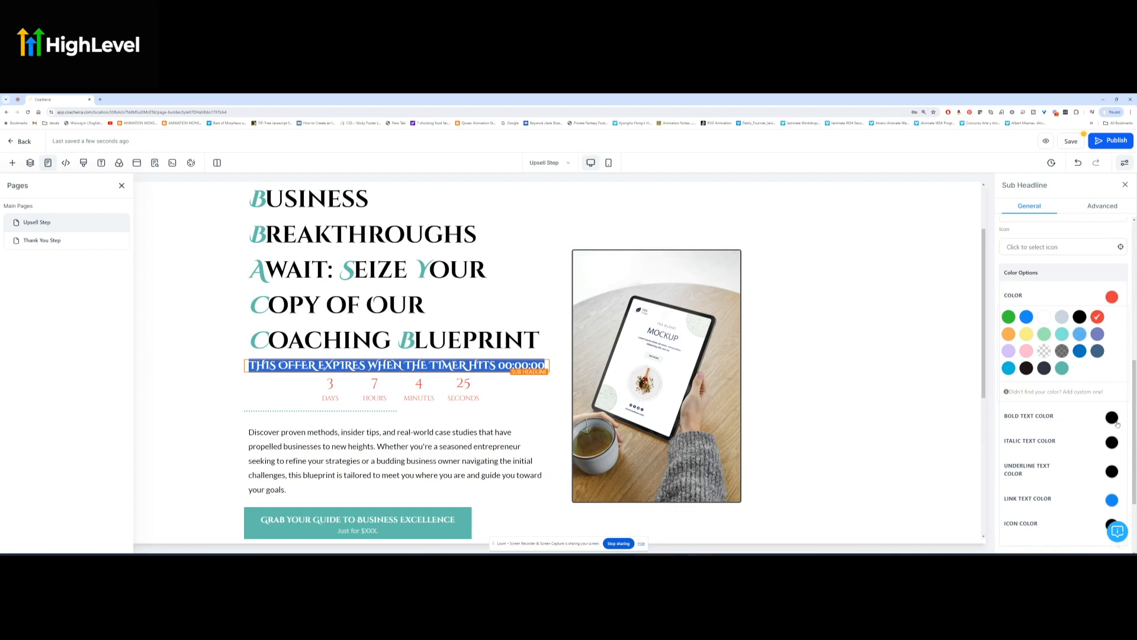
{"action": "left_click", "coordinate": [1111, 416]}
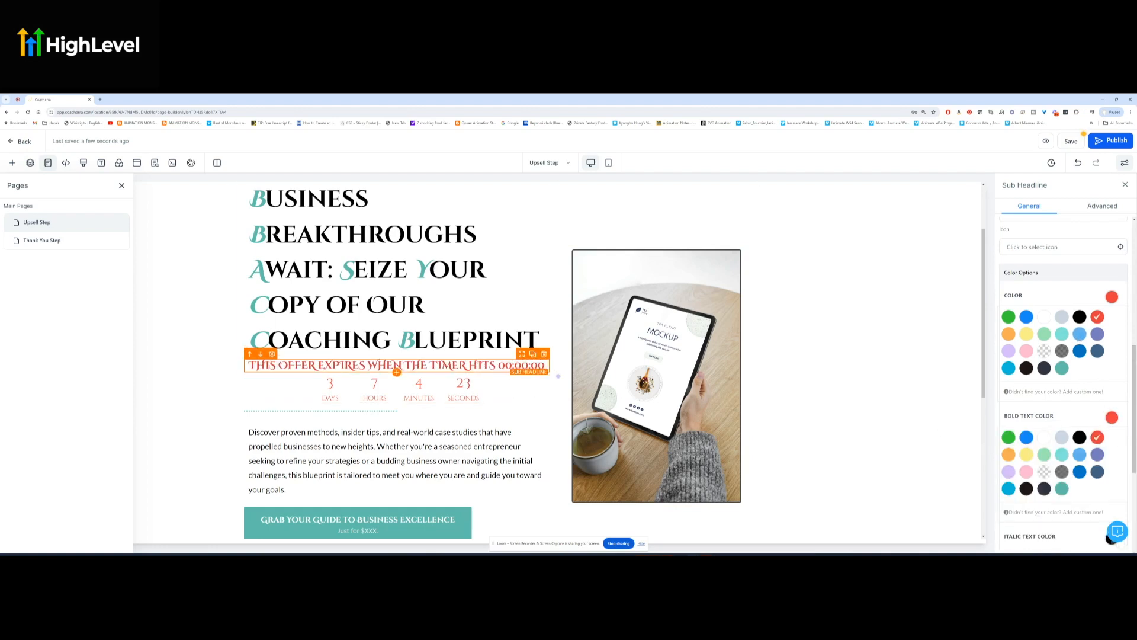
- Move the sub headline and the countdown above the main headline, keeping the sub headline first
{"action": "left_click", "coordinate": [465, 383]}
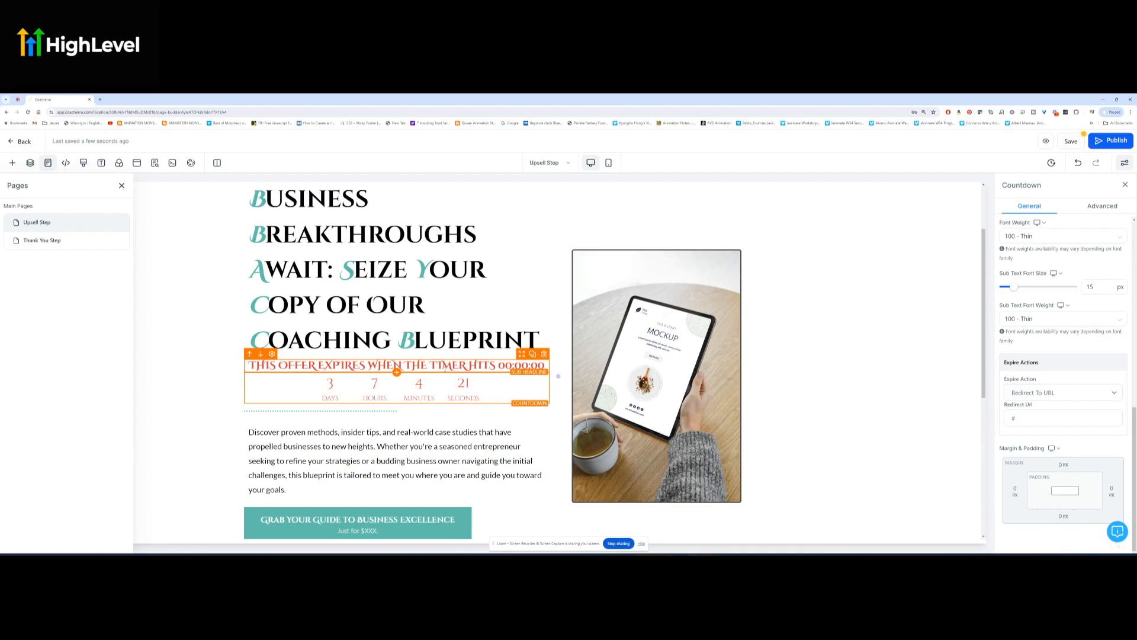
{"action": "scroll", "coordinate": [443, 367], "scroll_direction": "up", "scroll_amount": 2}
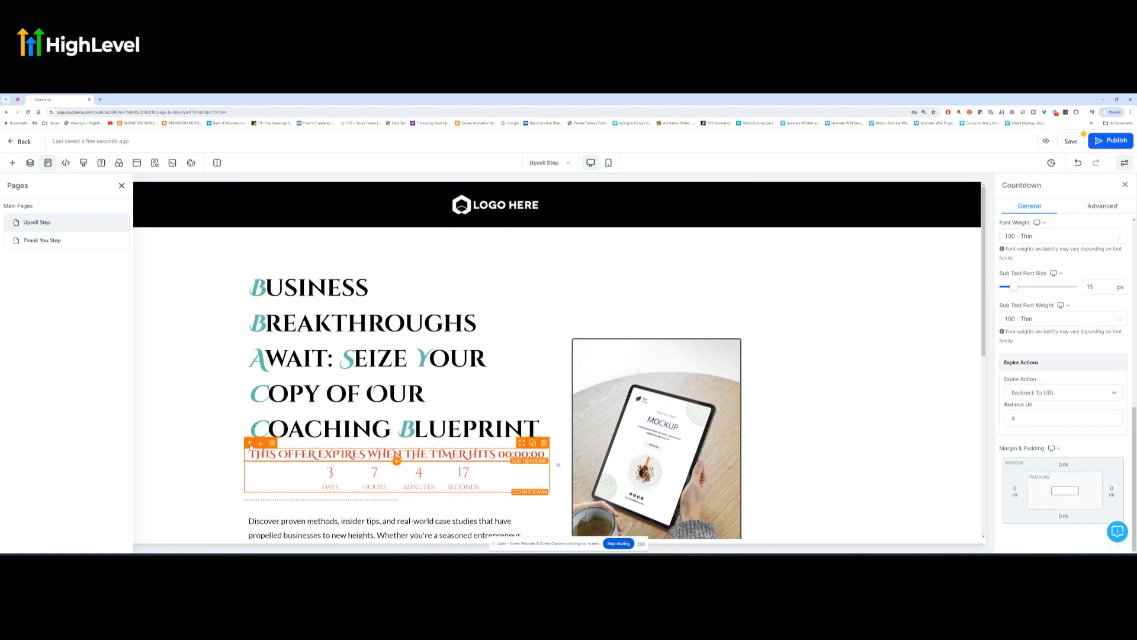
{"action": "left_click", "coordinate": [250, 444]}
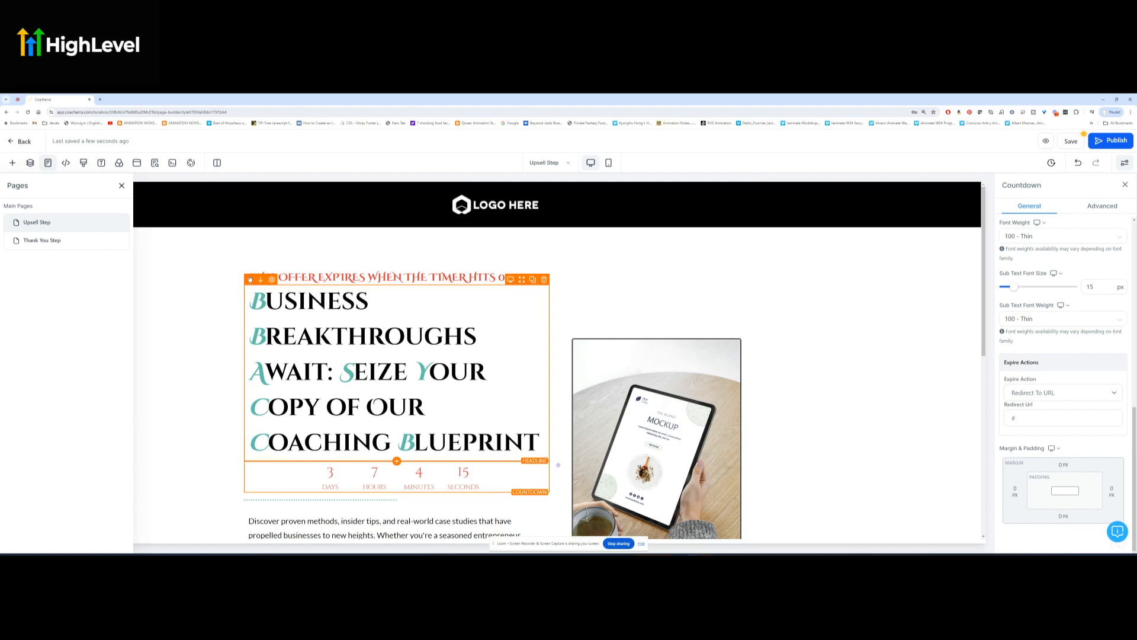
{"action": "left_click", "coordinate": [252, 278]}
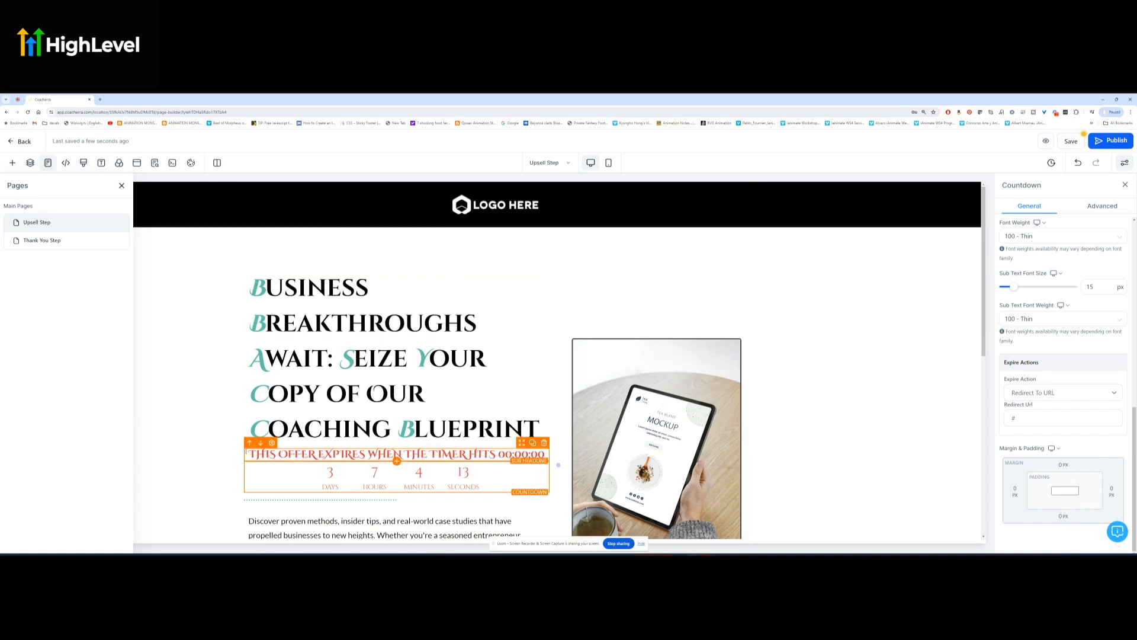
{"action": "left_click", "coordinate": [250, 444]}
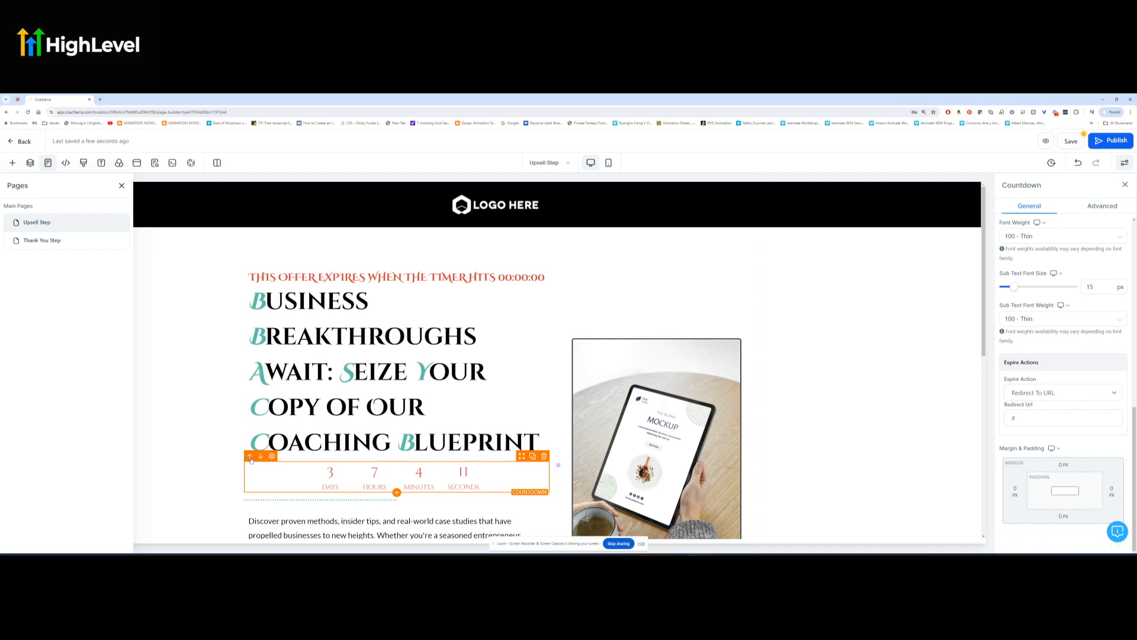
{"action": "left_click", "coordinate": [250, 455]}
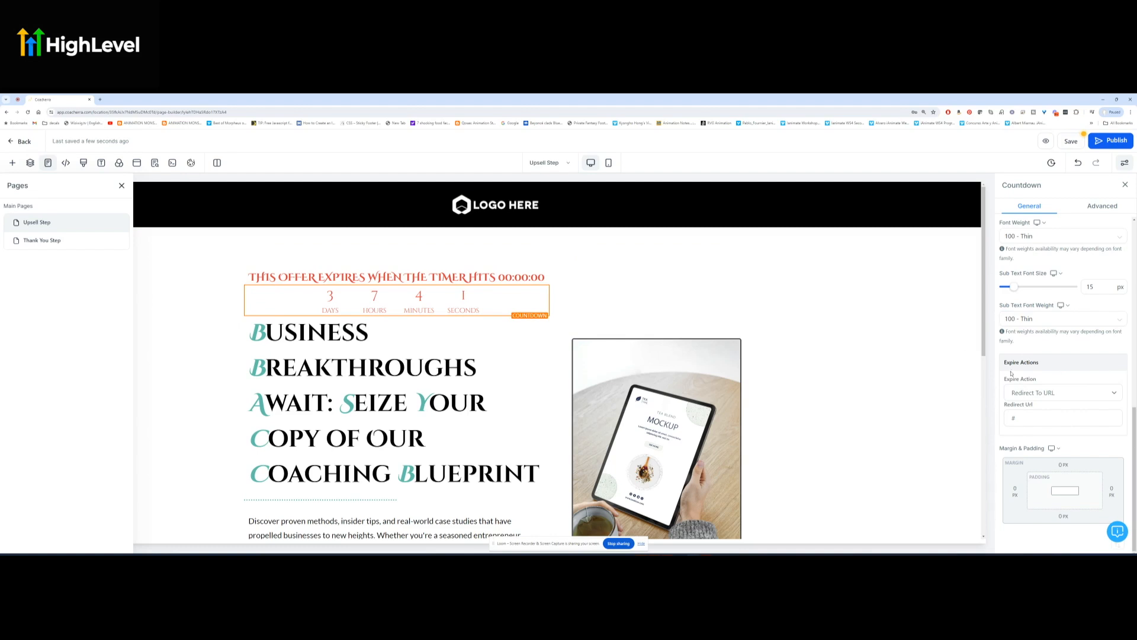
{"action": "left_click_drag", "start_coordinate": [1004, 380], "coordinate": [1037, 381]}
{"action": "left_click", "coordinate": [1069, 394]}
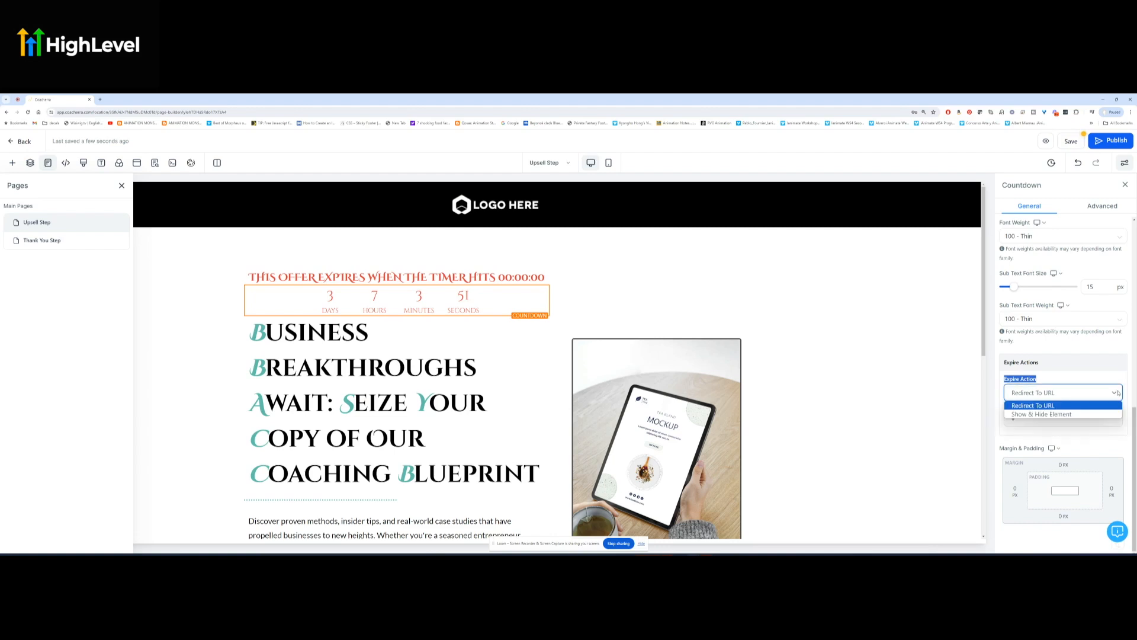
{"action": "left_click", "coordinate": [1030, 422]}
{"action": "key", "text": "BackSpace"}
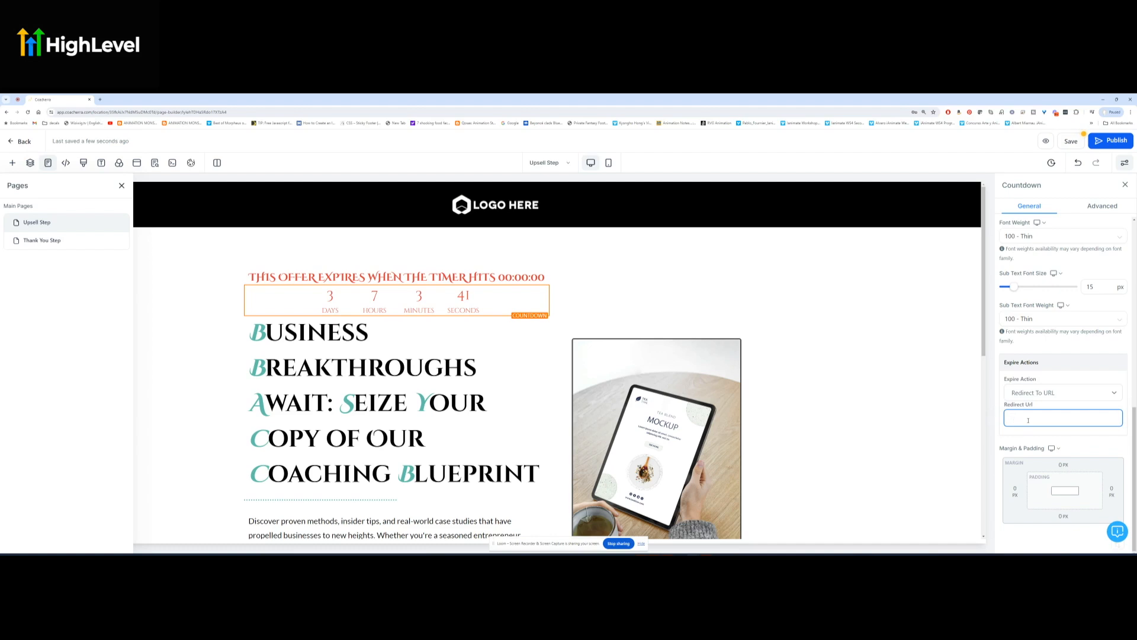
{"action": "type", "text": "www.pamobasa.com/wait-list"}
{"action": "left_click", "coordinate": [1128, 433]}
{"action": "left_click", "coordinate": [1089, 426]}
{"action": "key", "text": "ctrl+a"}
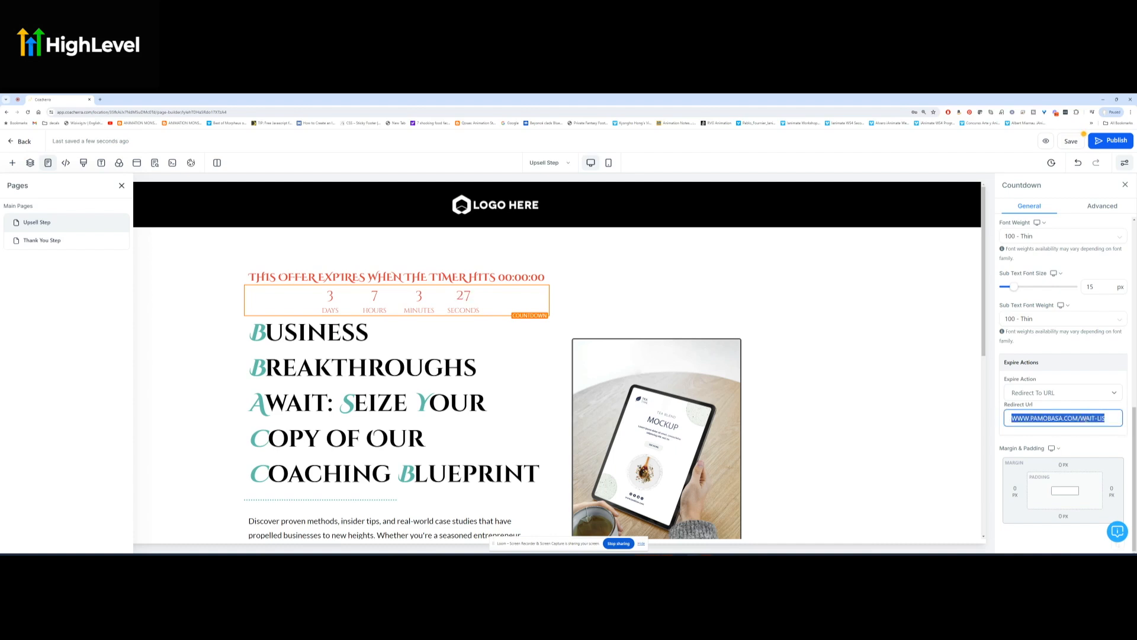
{"action": "left_click", "coordinate": [1128, 447]}
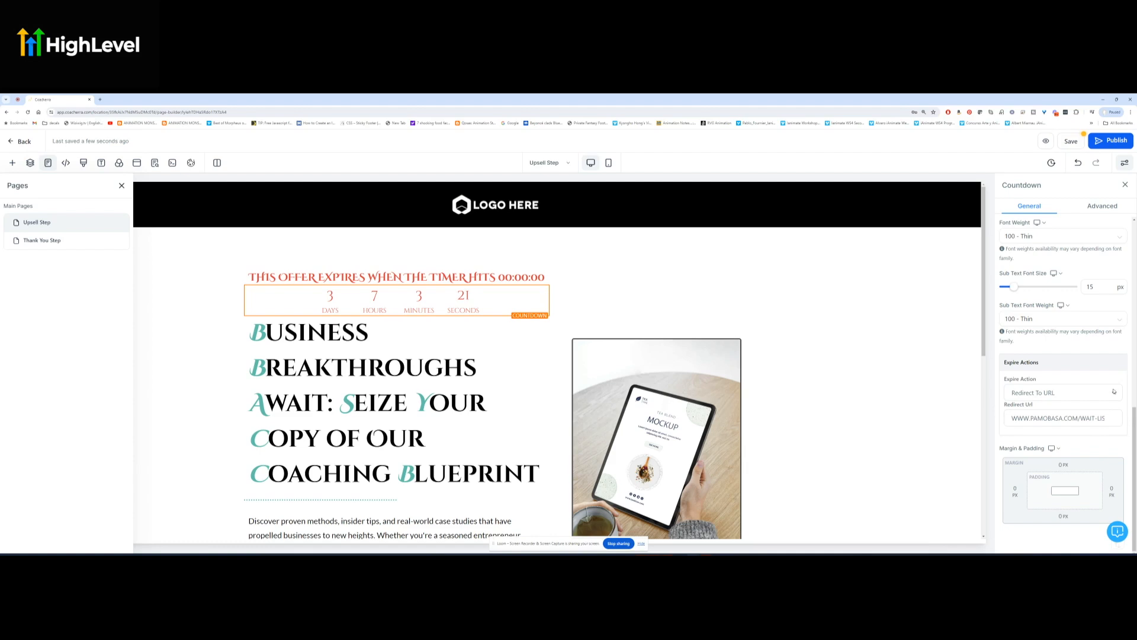
- Try the Show & Hide Element expire action to view its options, and return to Redirect To URL
{"action": "left_click", "coordinate": [1037, 393]}
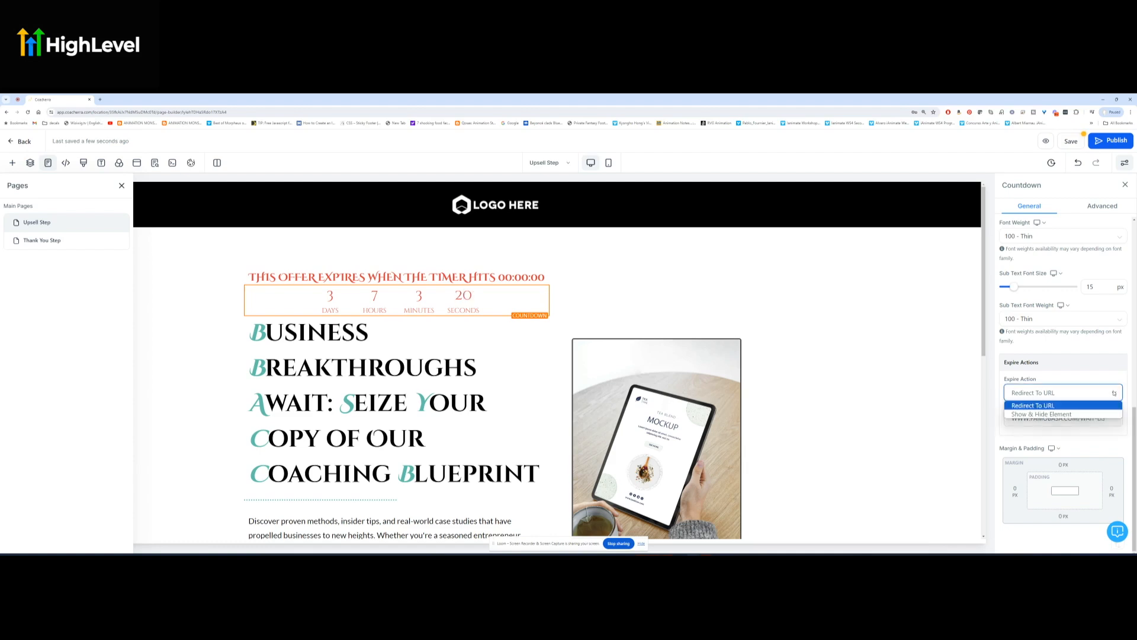
{"action": "left_click", "coordinate": [1049, 414]}
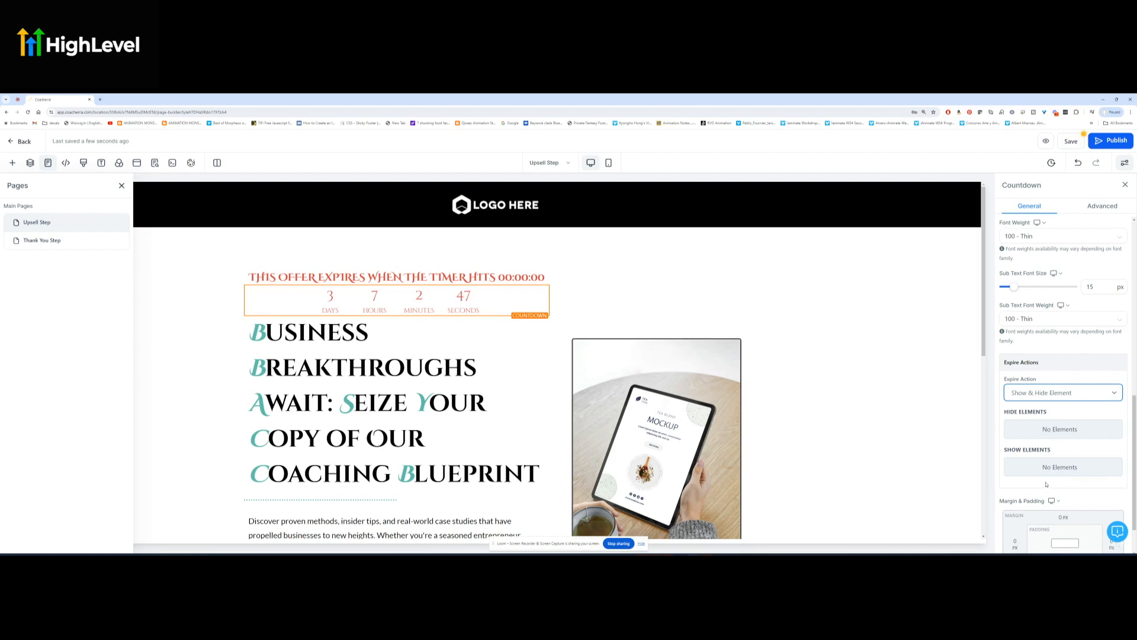
{"action": "left_click", "coordinate": [1054, 394]}
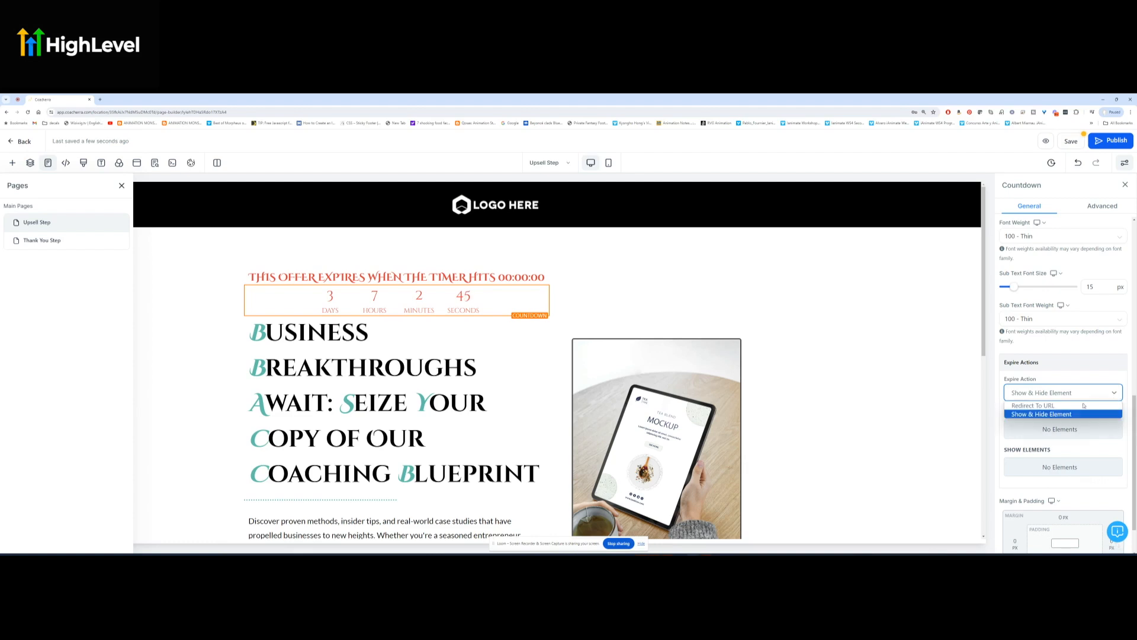
{"action": "left_click", "coordinate": [1053, 406]}
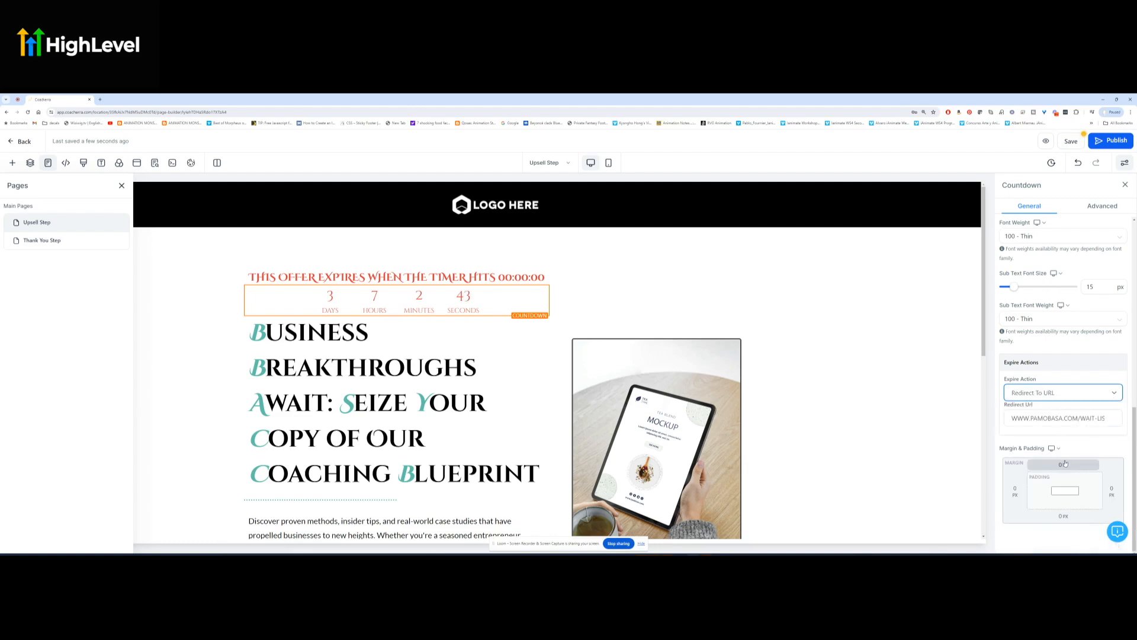
- Save the page and enter "dEMO" as its SEO title
{"action": "left_click", "coordinate": [1070, 141]}
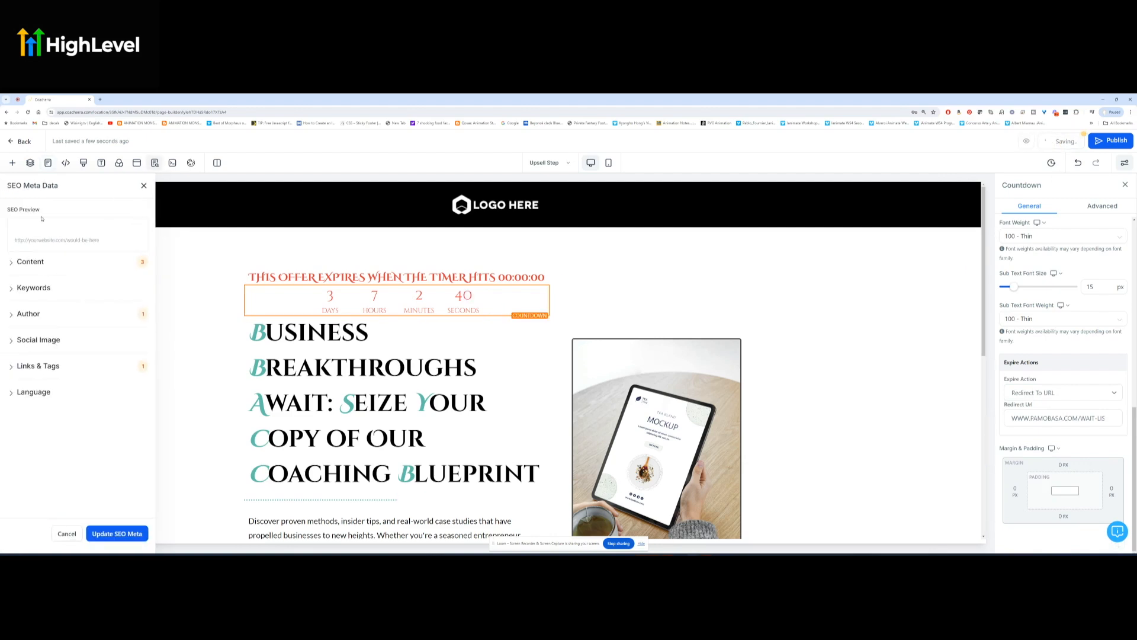
{"action": "left_click", "coordinate": [31, 261]}
{"action": "left_click", "coordinate": [33, 295]}
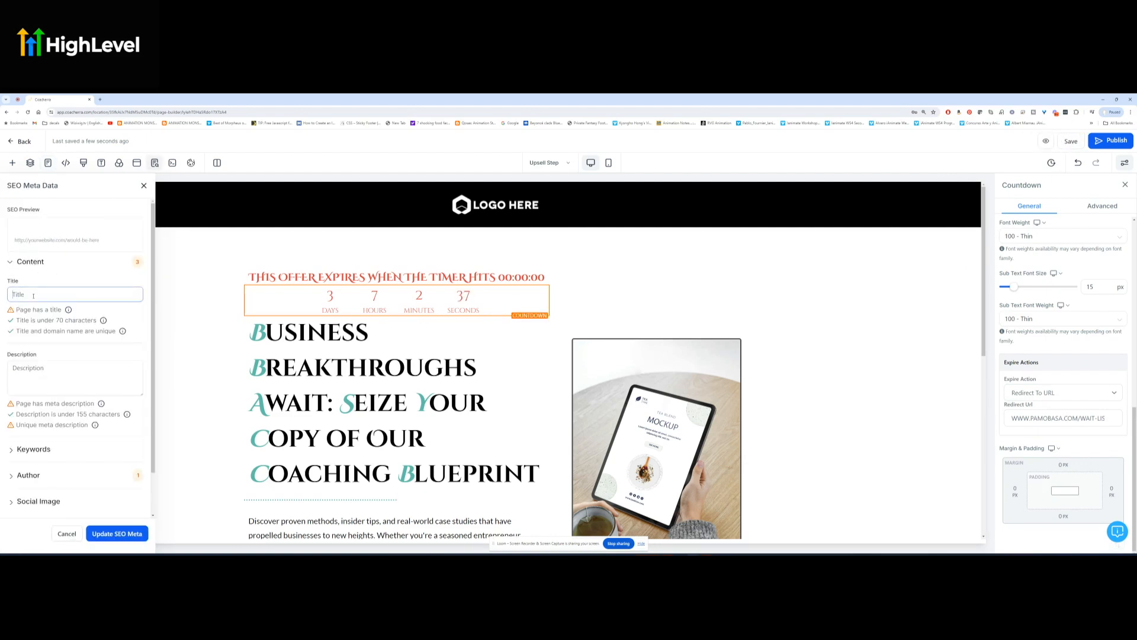
{"action": "type", "text": "dEMO"}
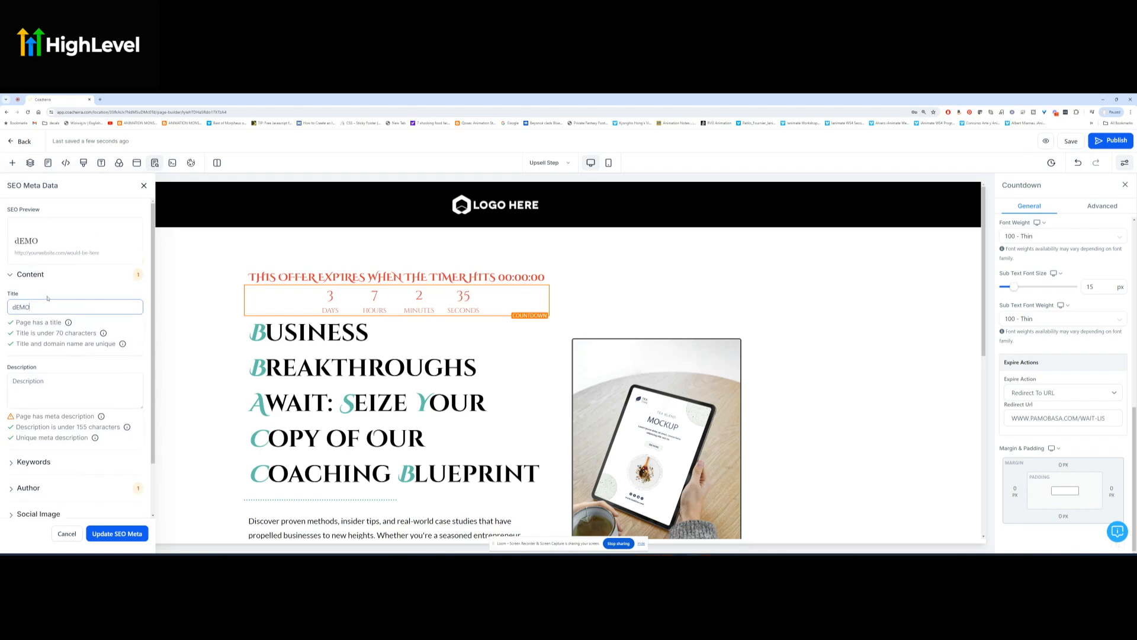
- Enter "dEMO YFGUGIHIHI" as the SEO description and update the page's SEO meta data
{"action": "left_click", "coordinate": [28, 383]}
{"action": "type", "text": "E"}
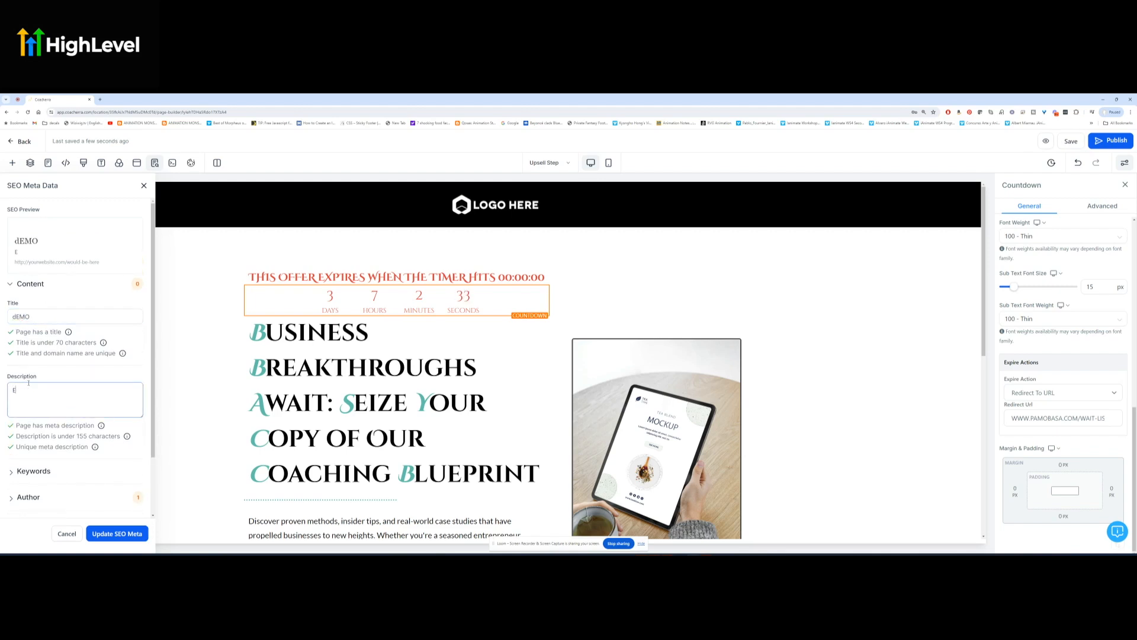
{"action": "key", "text": "BackSpace"}
{"action": "key", "text": "BackSpace"}
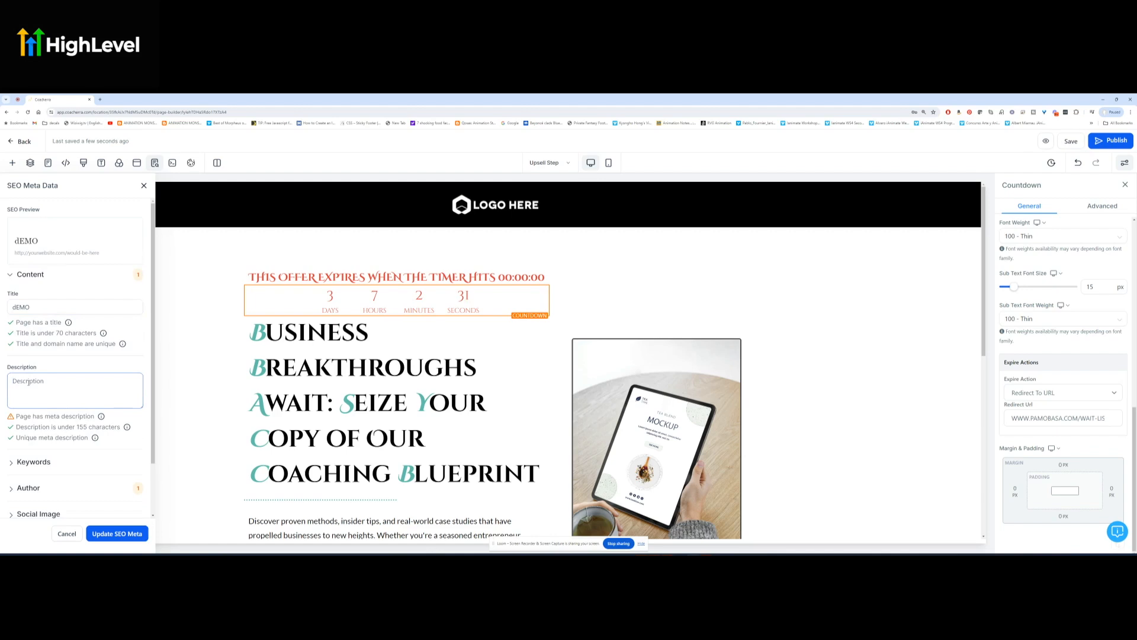
{"action": "type", "text": "dEMO"}
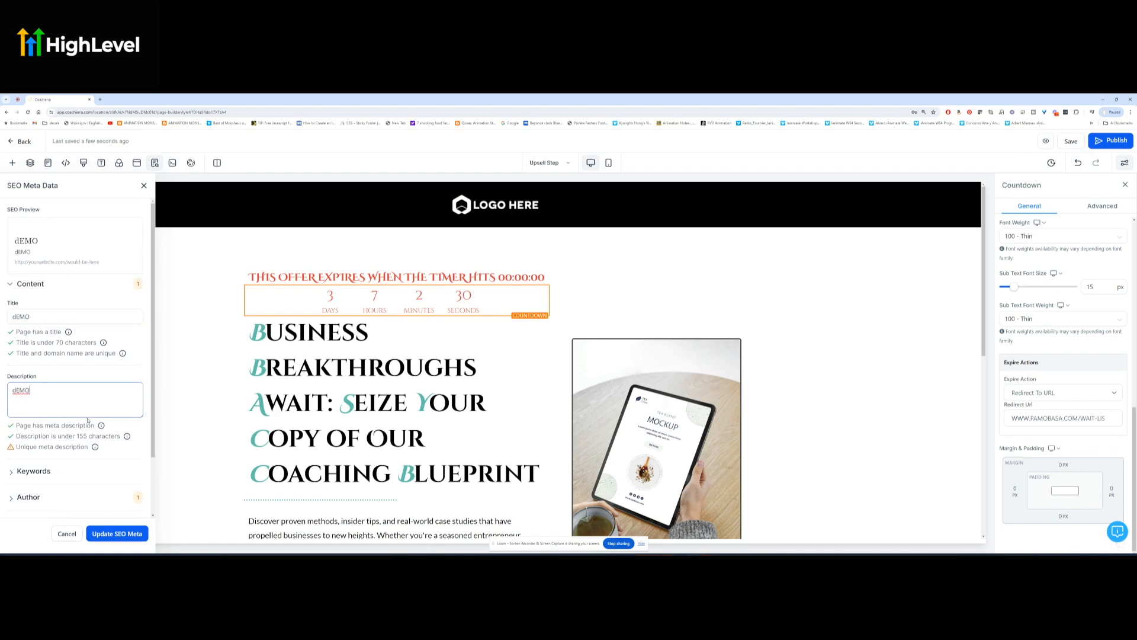
{"action": "type", "text": " YFGUGIHIHI"}
{"action": "left_click", "coordinate": [118, 533]}
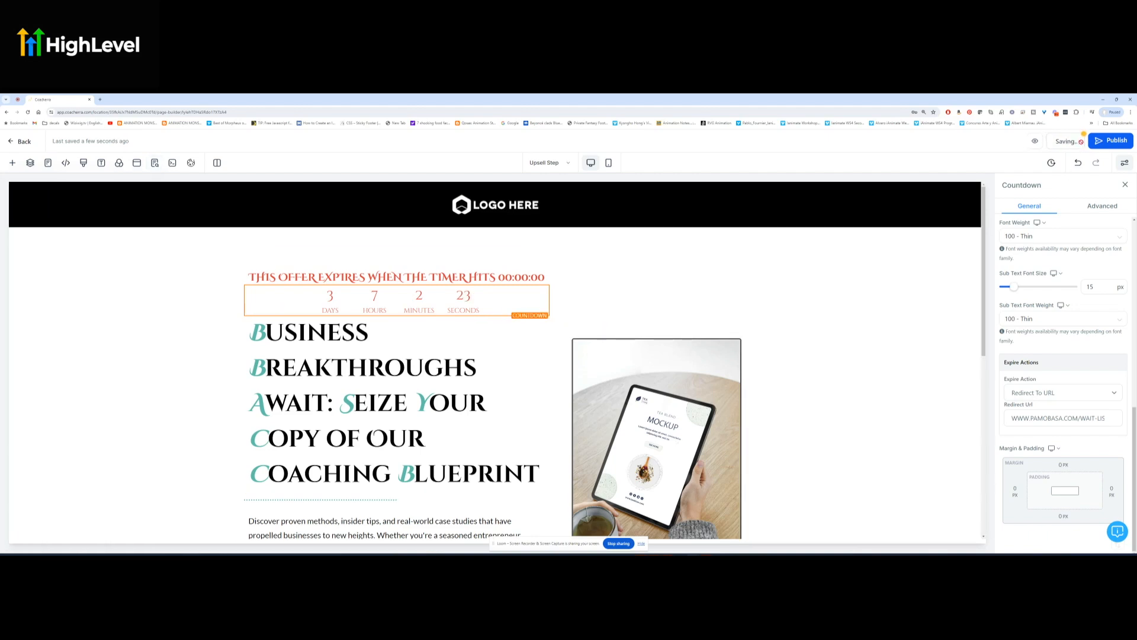
- Start publishing the page, check which domains can be selected for the funnel, and cancel the domain selection
{"action": "left_click", "coordinate": [1117, 142]}
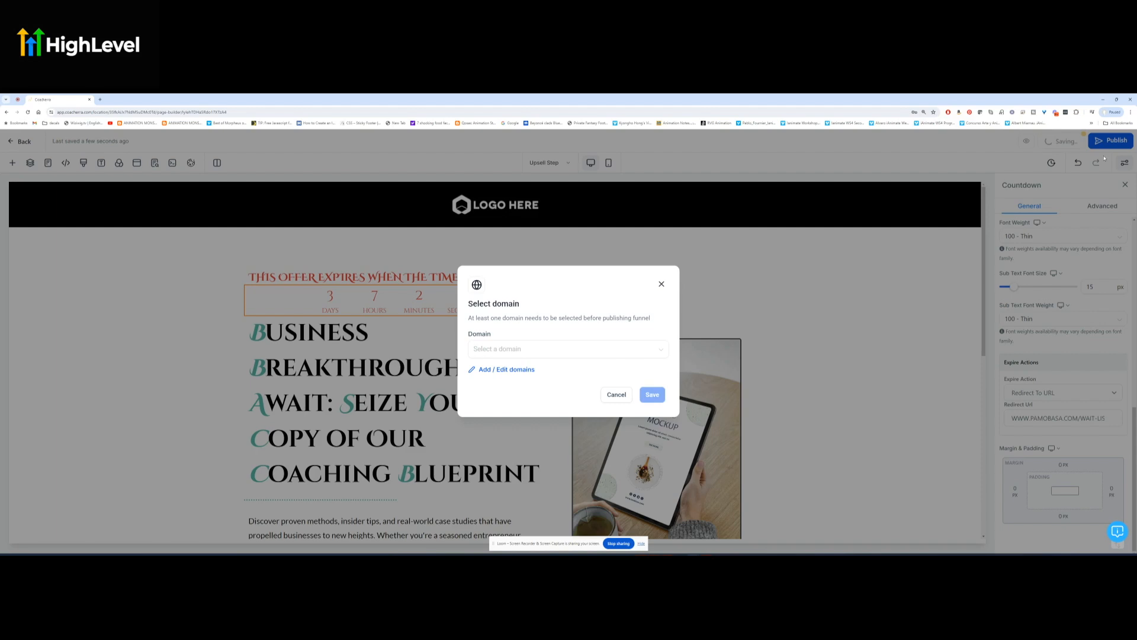
{"action": "left_click", "coordinate": [605, 355]}
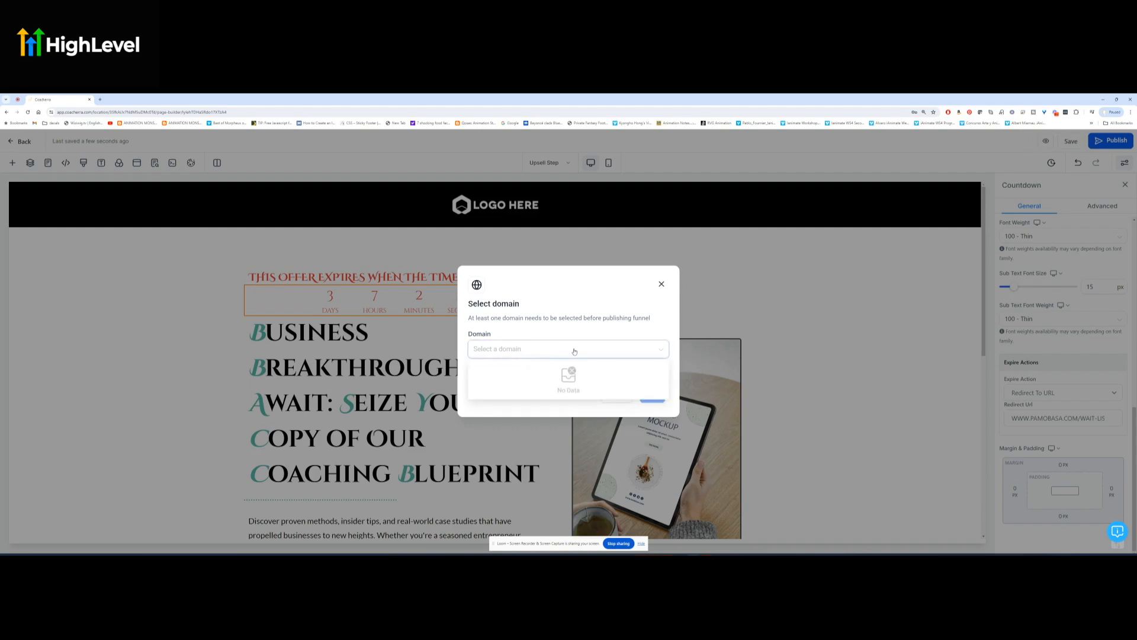
{"action": "left_click", "coordinate": [526, 349]}
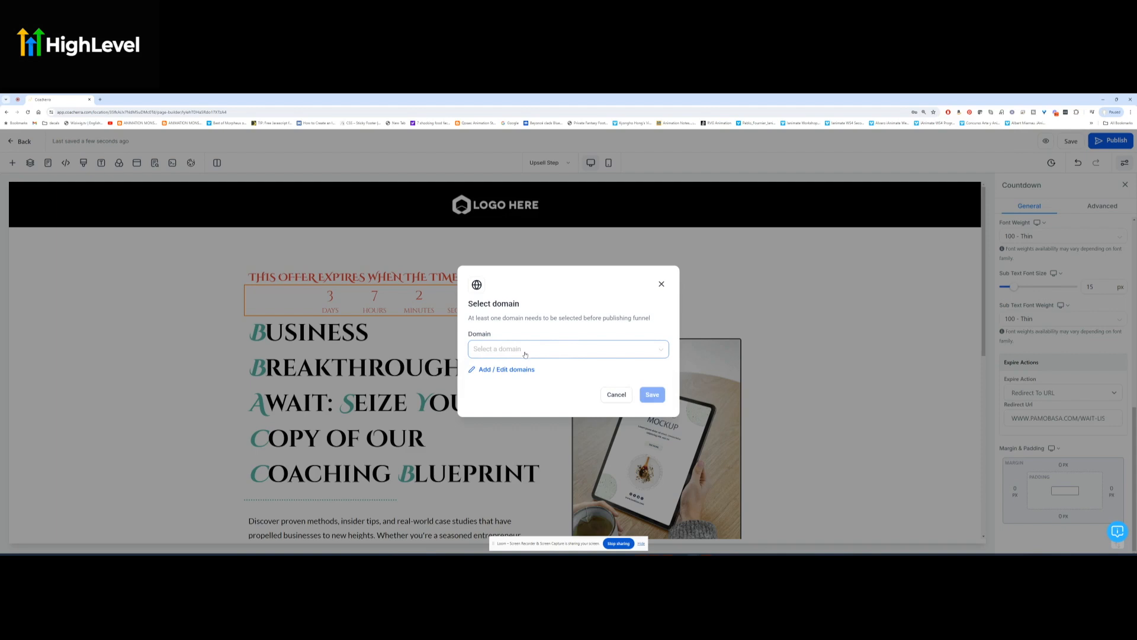
{"action": "left_click", "coordinate": [616, 395]}
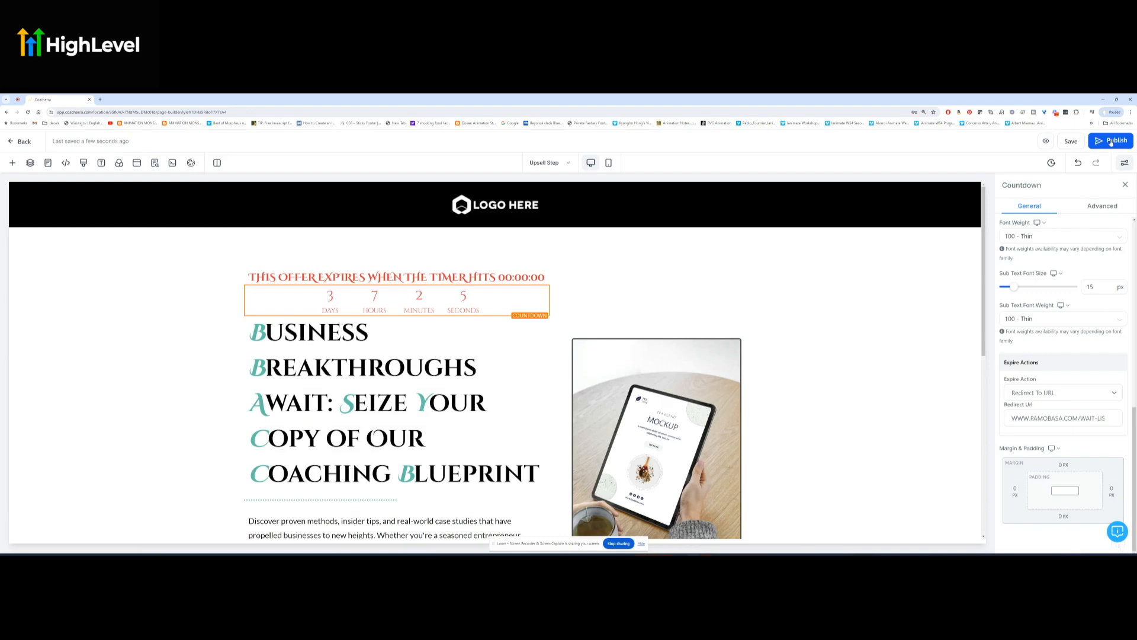